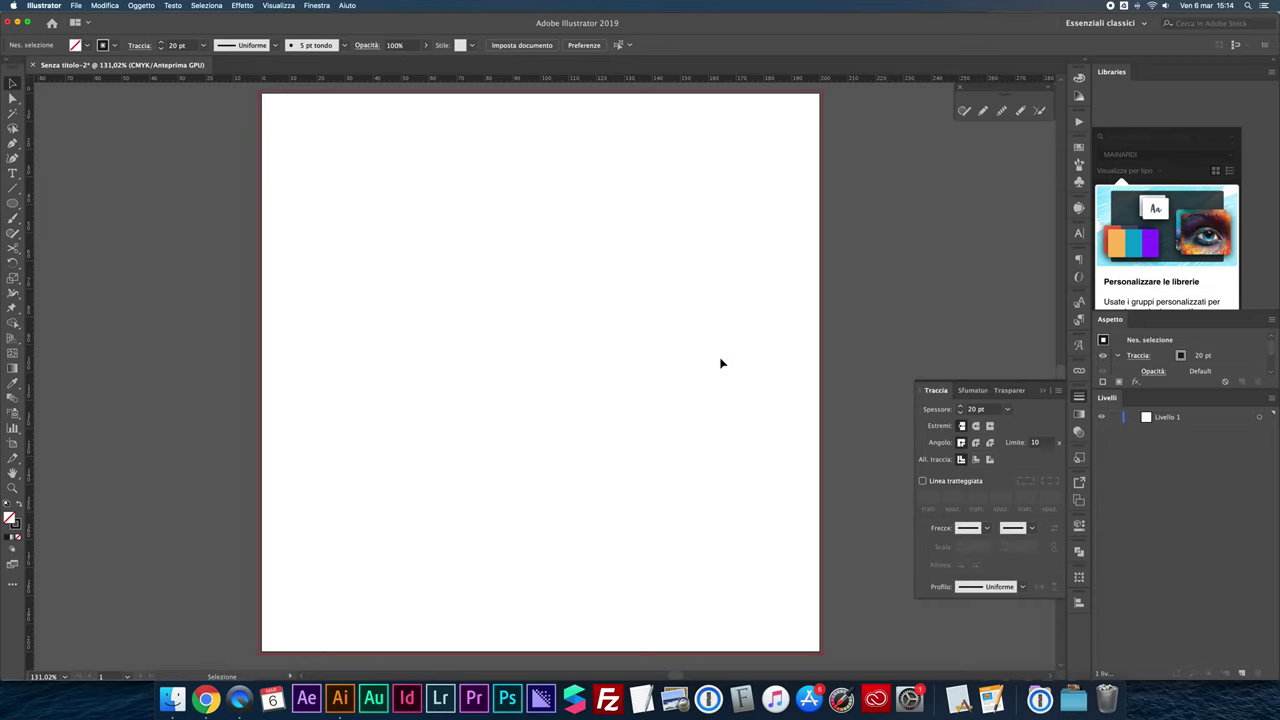
# Step: Draw a circle with a 20 pt black stroke and a 63,034 mm square centred on it
pyautogui.press('l')
pyautogui.moveTo(378, 227); pyautogui.dragTo(554, 400)
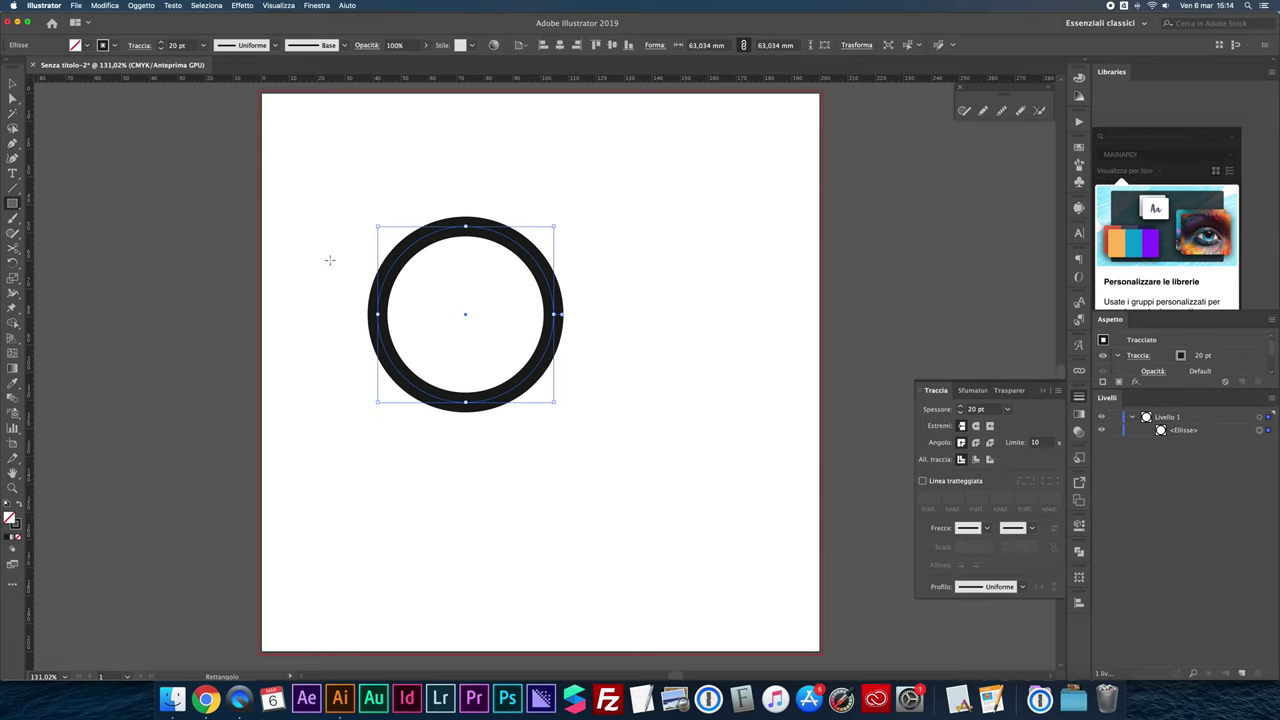
pyautogui.click(102, 156)
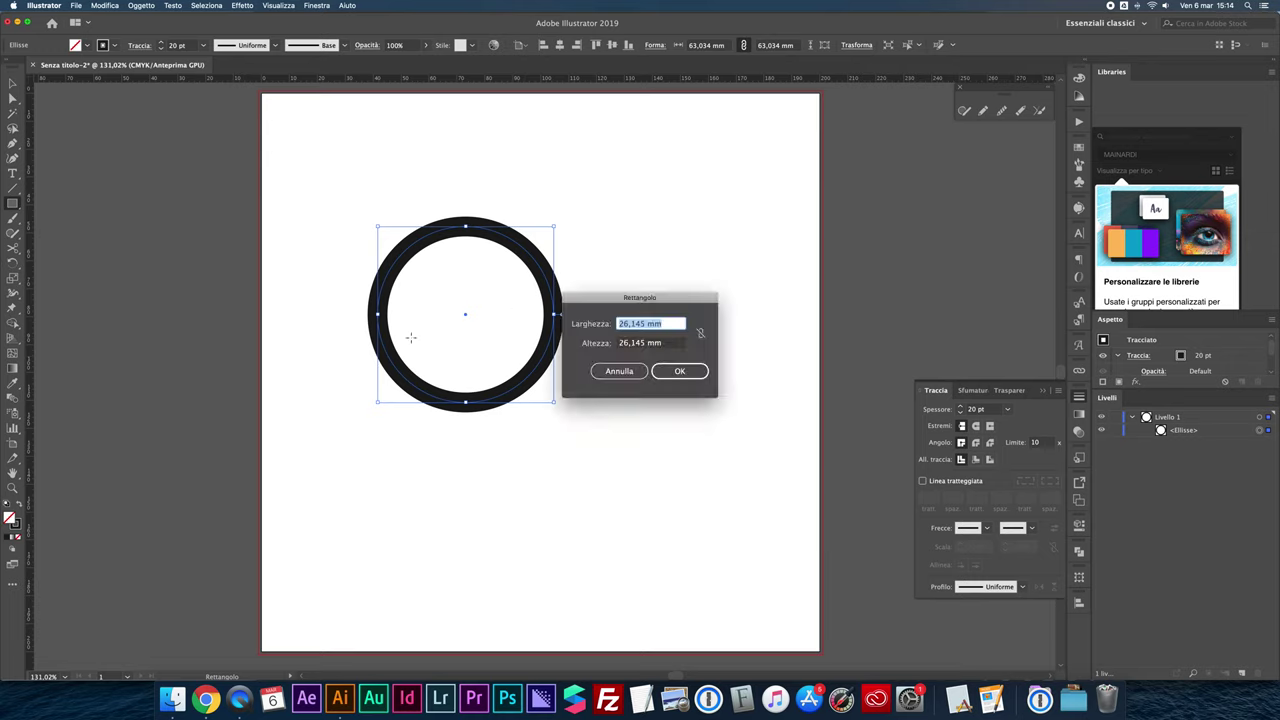
pyautogui.press('Escape')
pyautogui.press('super+shift+a')
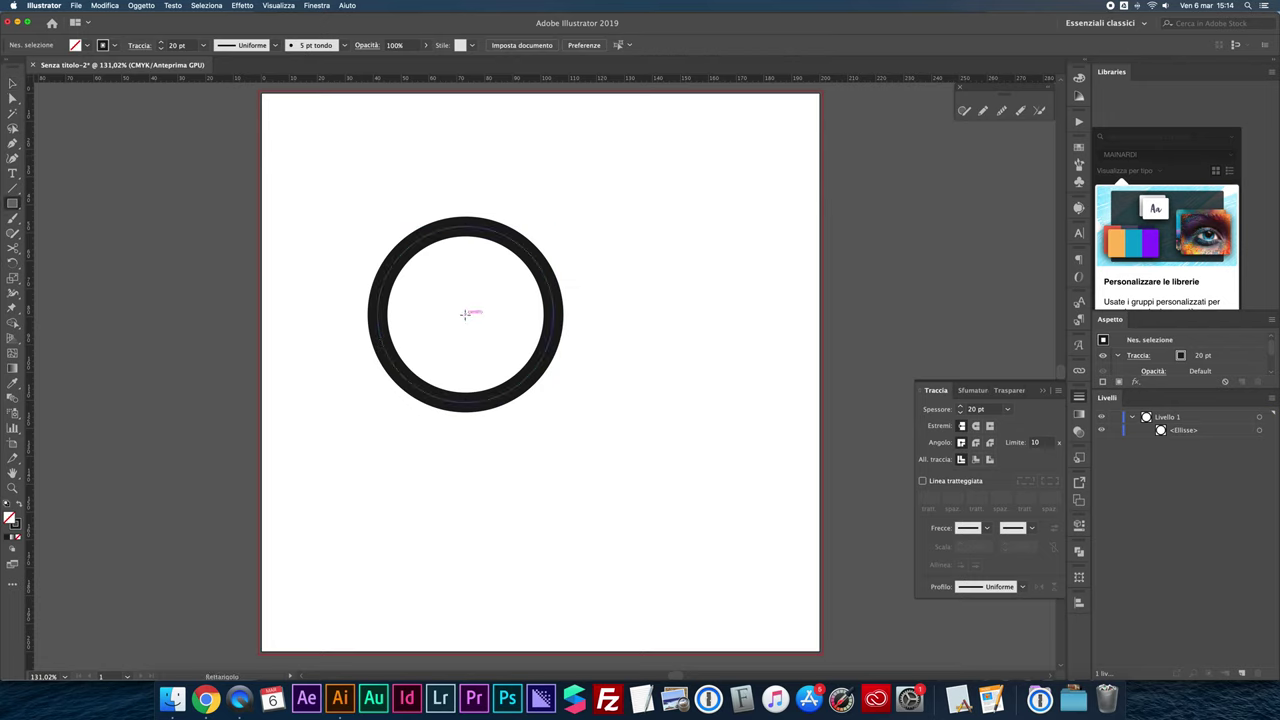
pyautogui.moveTo(463, 313); pyautogui.dragTo(554, 397)
# Step: Halve the square's width to 31,517 mm
pyautogui.click(729, 45)
pyautogui.write('2')
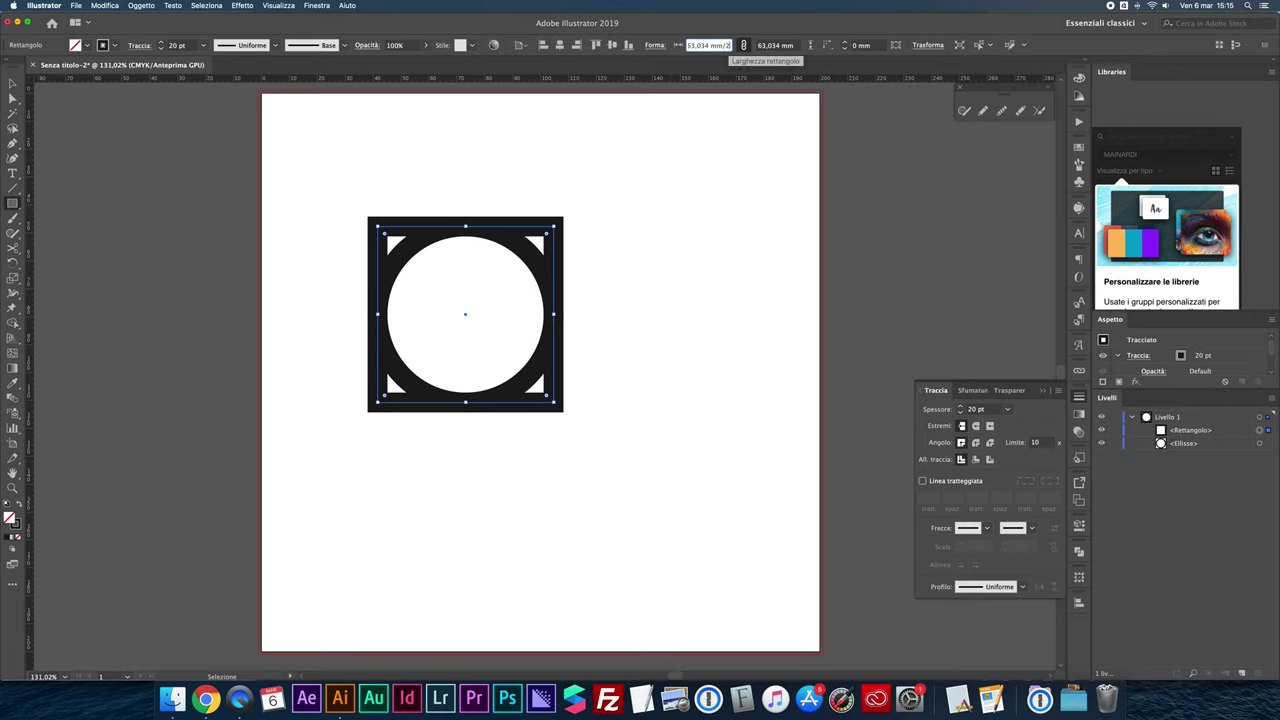
pyautogui.press('Return')
# Step: Rotate the square 45° into a diamond over the circle's right edge, then select both shapes
pyautogui.press('v')
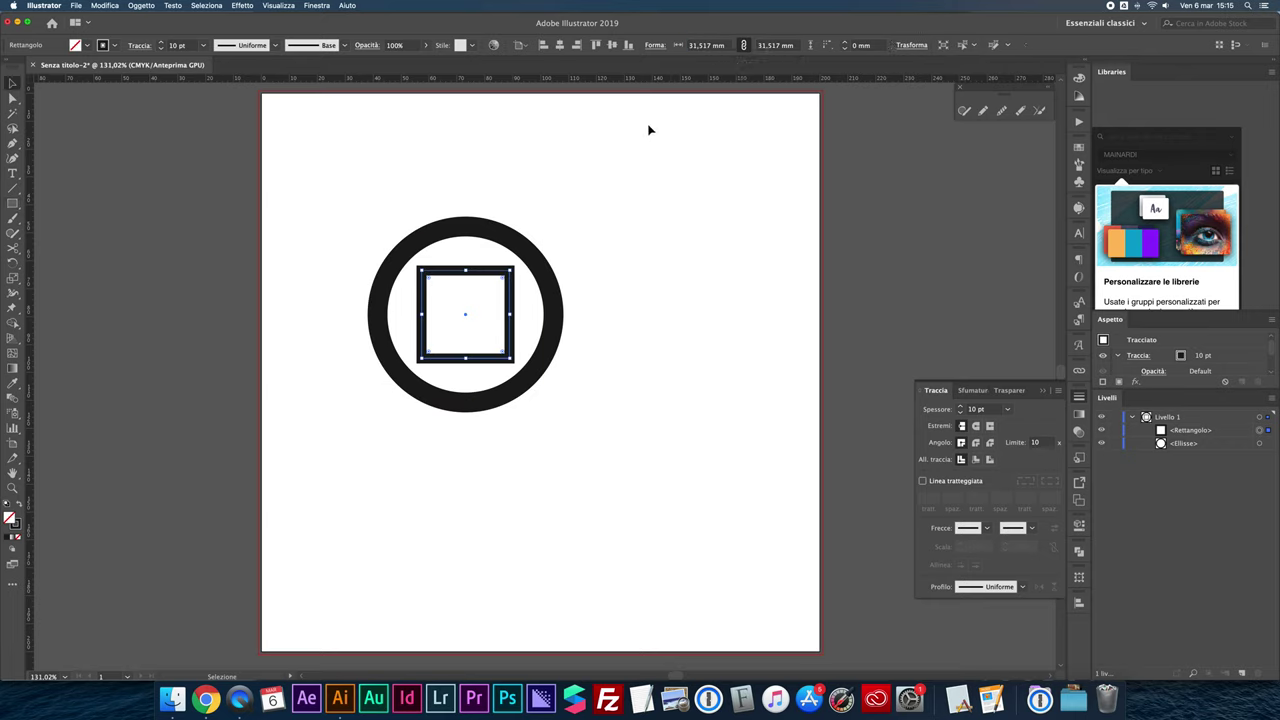
pyautogui.moveTo(515, 270)
pyautogui.mouseDown()
pyautogui.moveTo(530, 310)
pyautogui.moveTo(587, 303)
pyautogui.mouseUp()
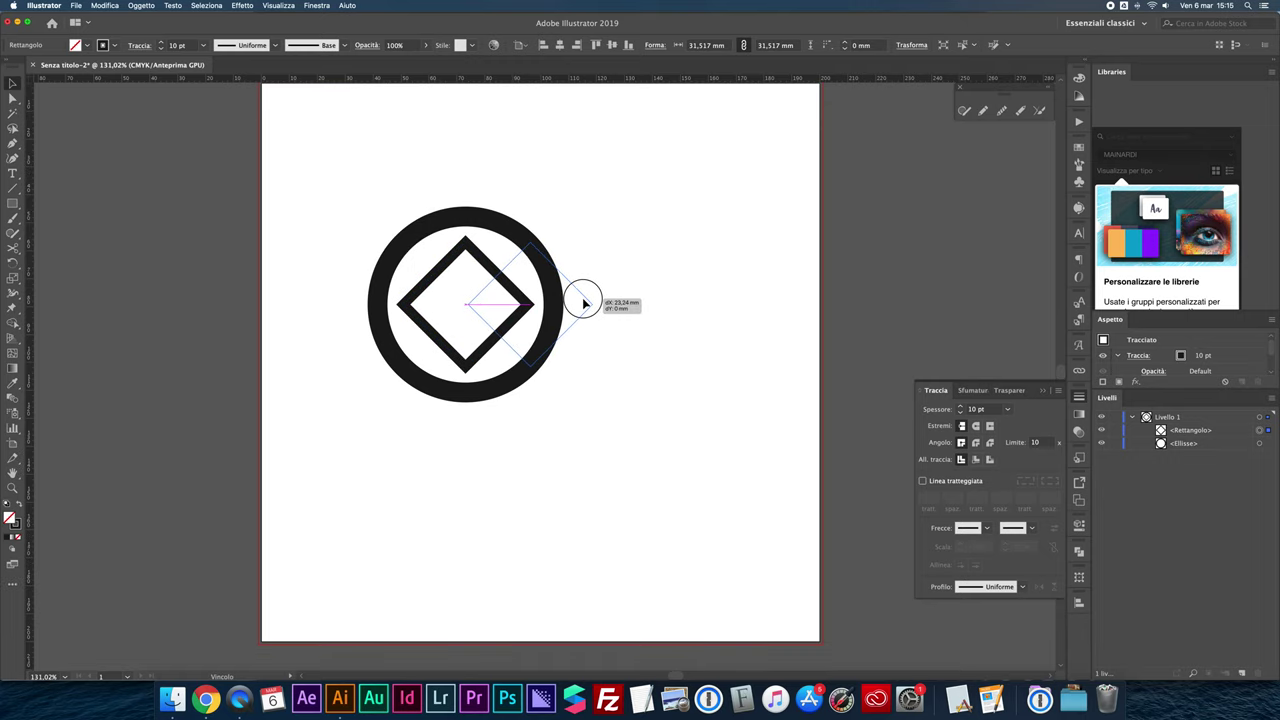
pyautogui.moveTo(587, 303); pyautogui.dragTo(580, 297)
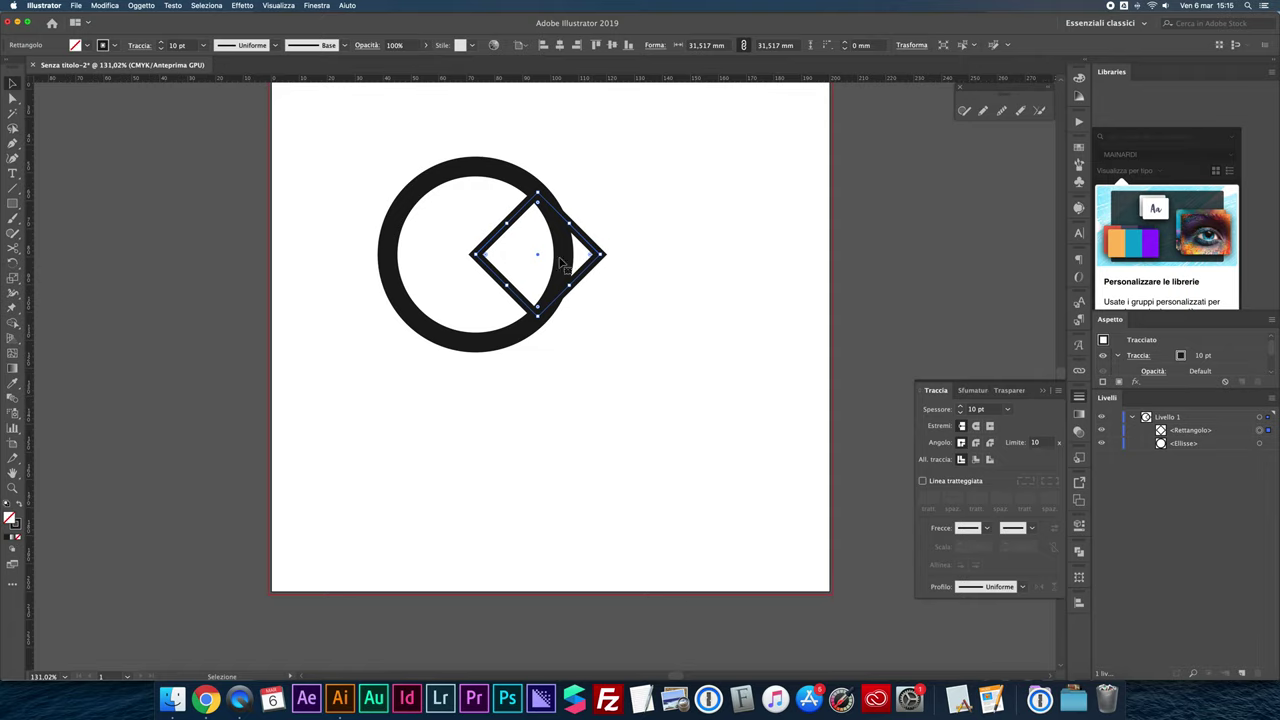
pyautogui.moveTo(439, 131); pyautogui.dragTo(625, 371)
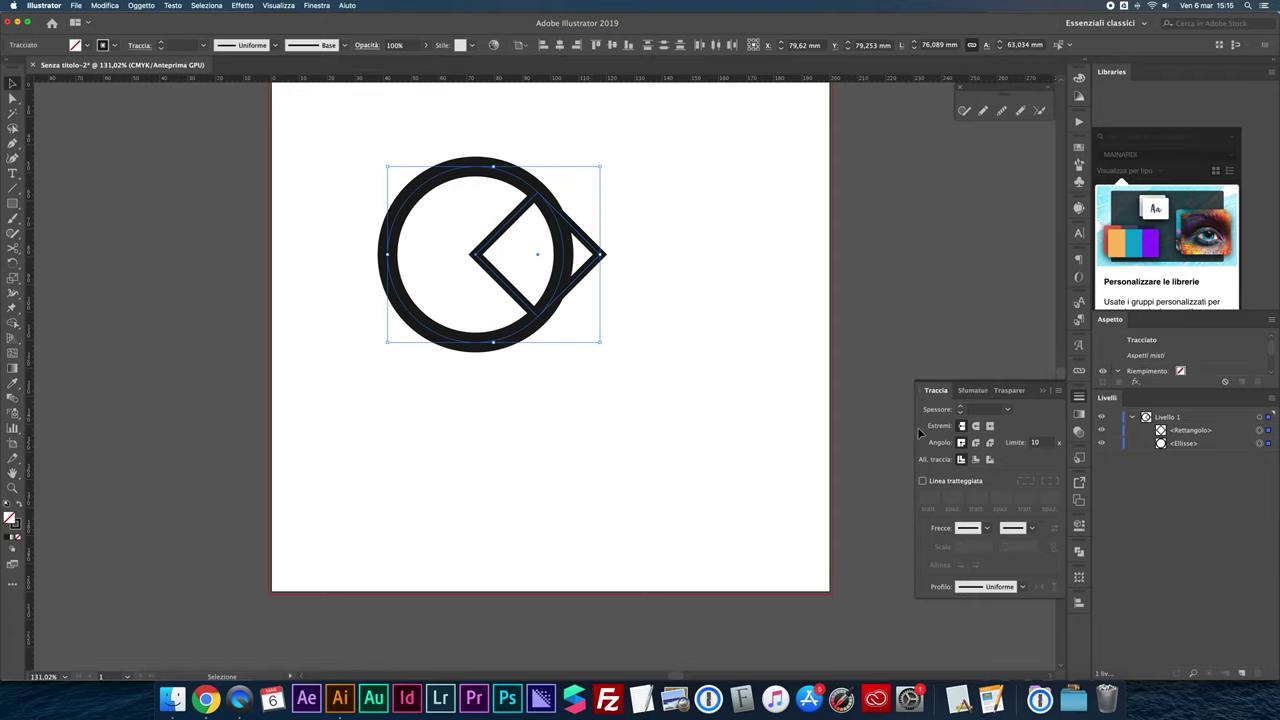
pyautogui.click(1079, 552)
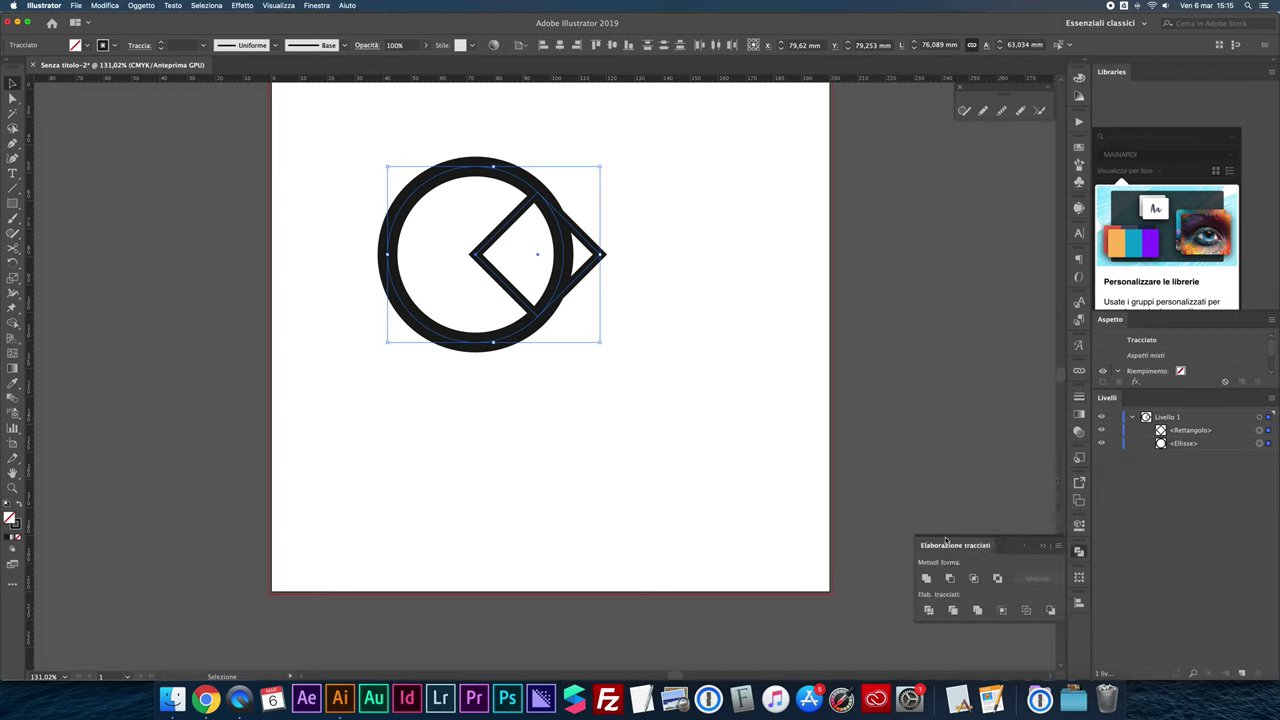
# Step: Unite the circle and diamond into a teardrop and scale it down to 61,423 mm wide
pyautogui.click(926, 578)
pyautogui.click(623, 301)
pyautogui.click(600, 257)
pyautogui.moveTo(603, 343); pyautogui.dragTo(560, 308)
# Step: Duplicate the teardrop in place with copy and paste in front
pyautogui.hotkey('ctrl', 'c')
pyautogui.click(516, 307)
pyautogui.hotkey('ctrl', 'f')
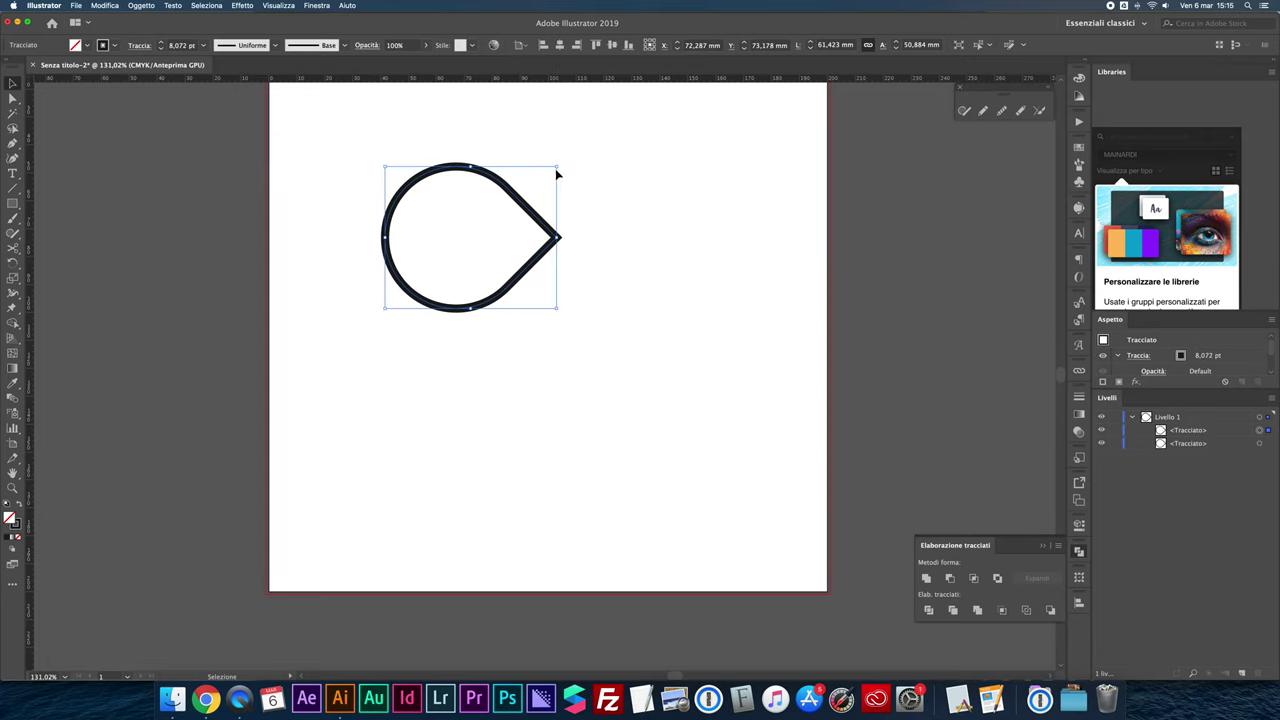
# Step: Rotate the teardrop copy 180°, join it to the original's point, and group both halves
pyautogui.moveTo(562, 162); pyautogui.dragTo(363, 354)
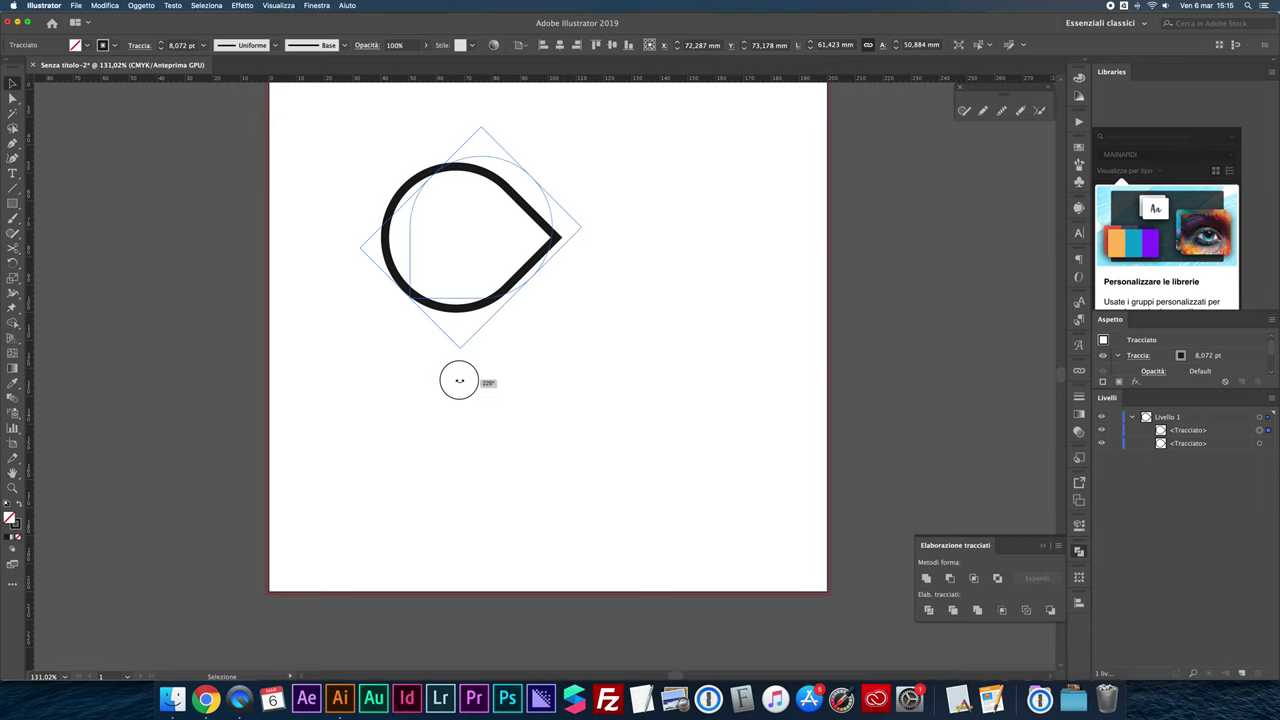
pyautogui.moveTo(410, 220); pyautogui.dragTo(580, 220)
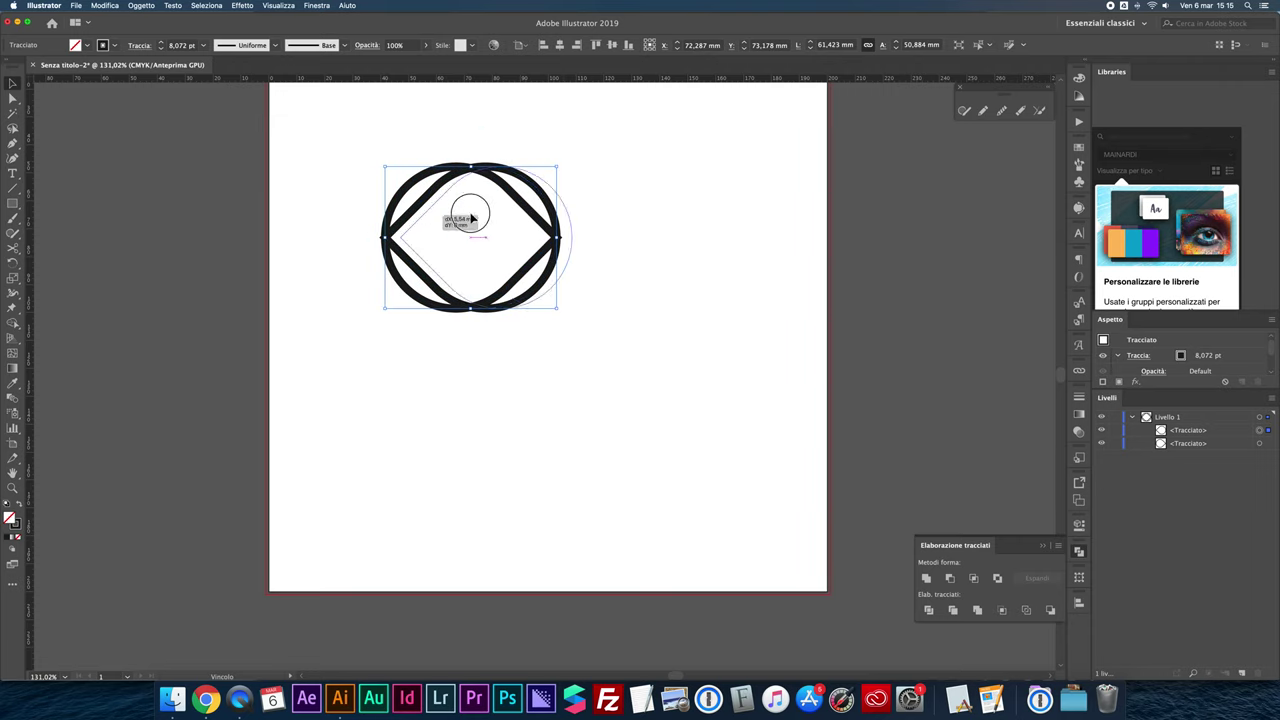
pyautogui.click(557, 190)
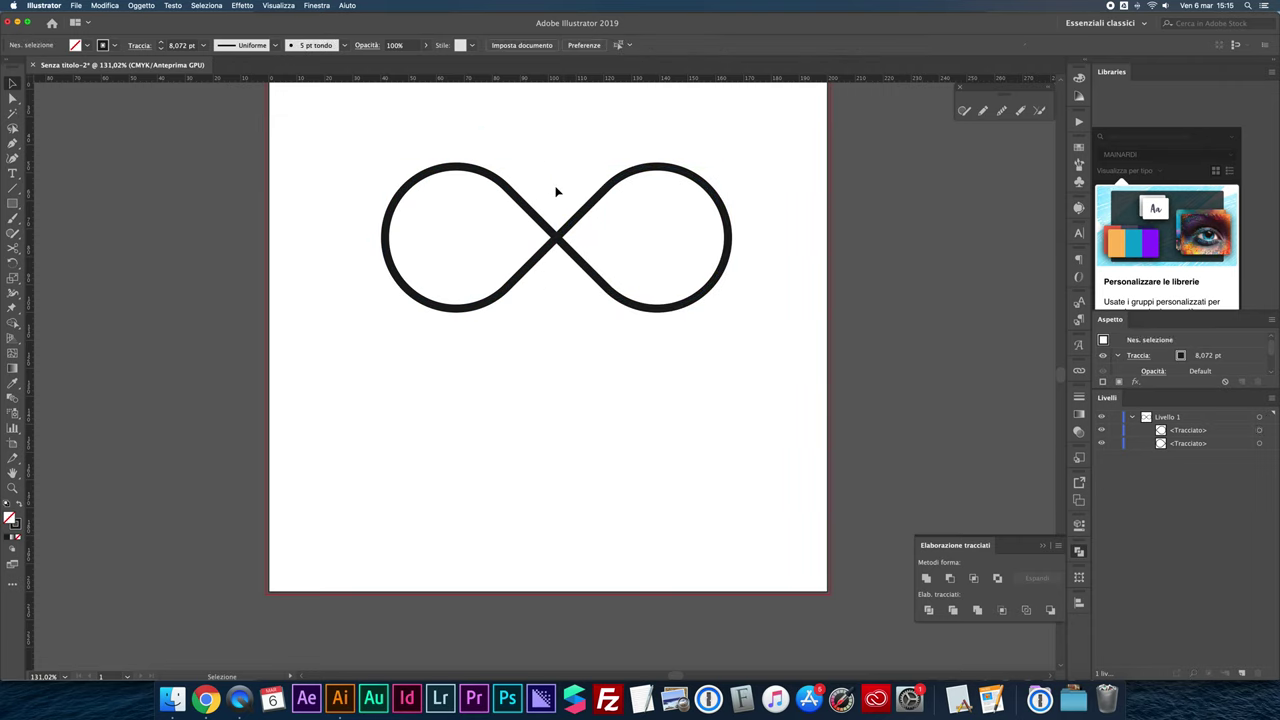
pyautogui.moveTo(474, 128); pyautogui.dragTo(650, 322)
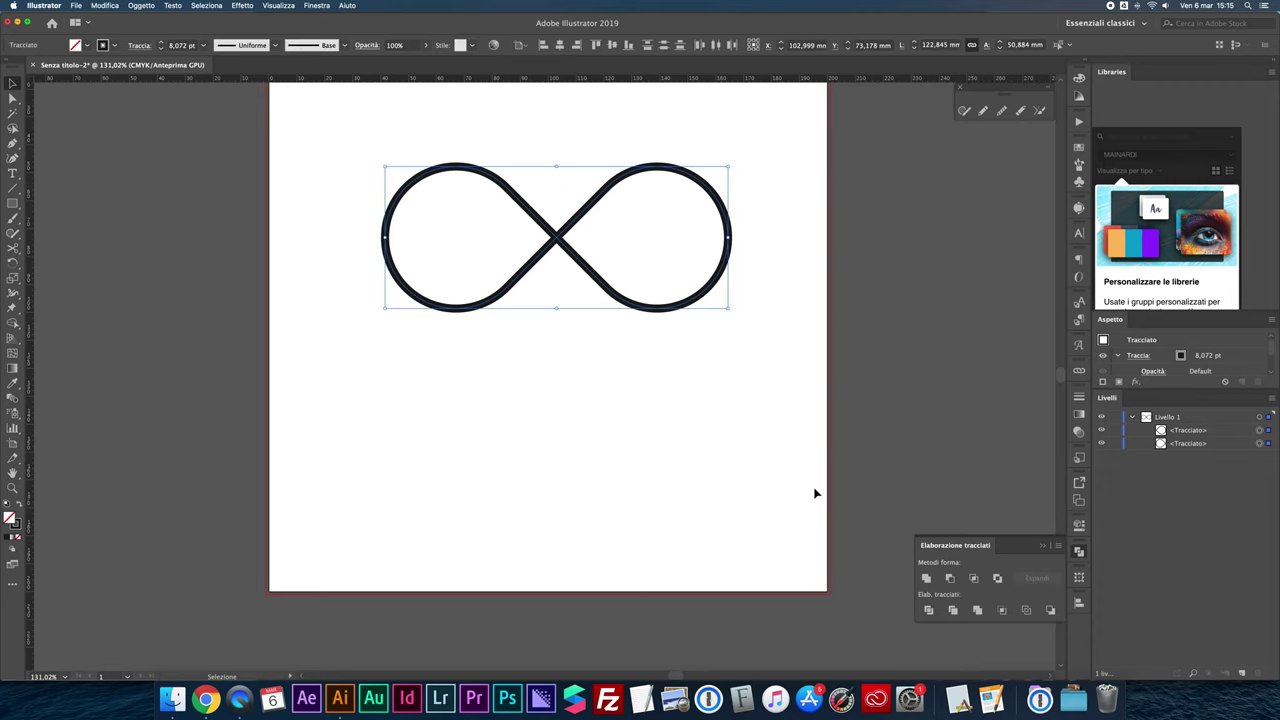
pyautogui.click(926, 578)
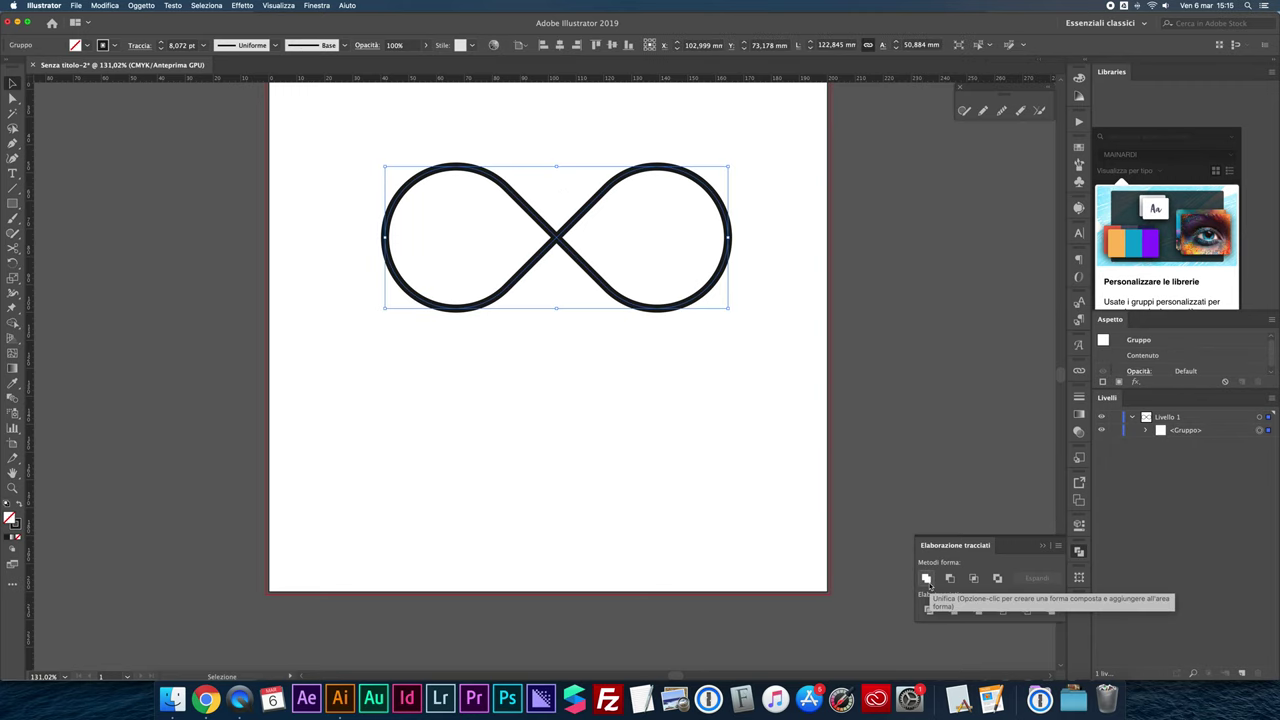
pyautogui.click(643, 410)
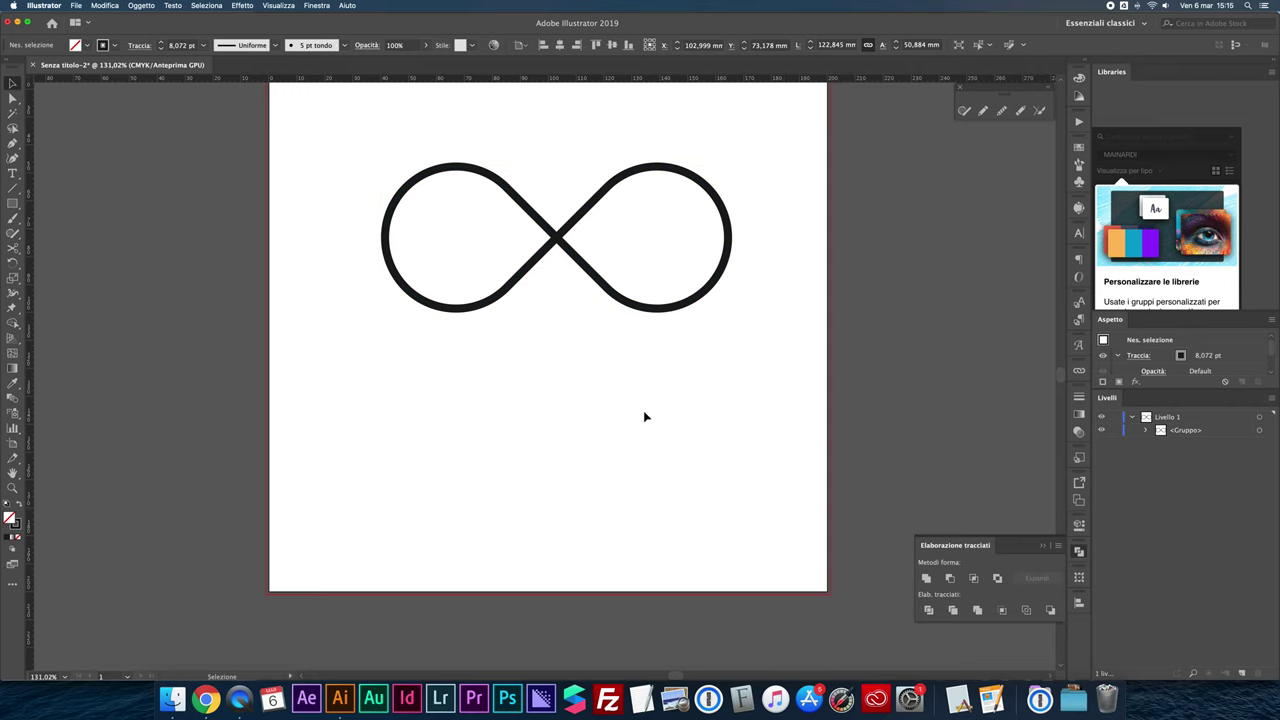
pyautogui.click(622, 296)
# Step: Zoom in and cut the infinity path with Scissors at its crossing point
pyautogui.hotkey('ctrl', '+')
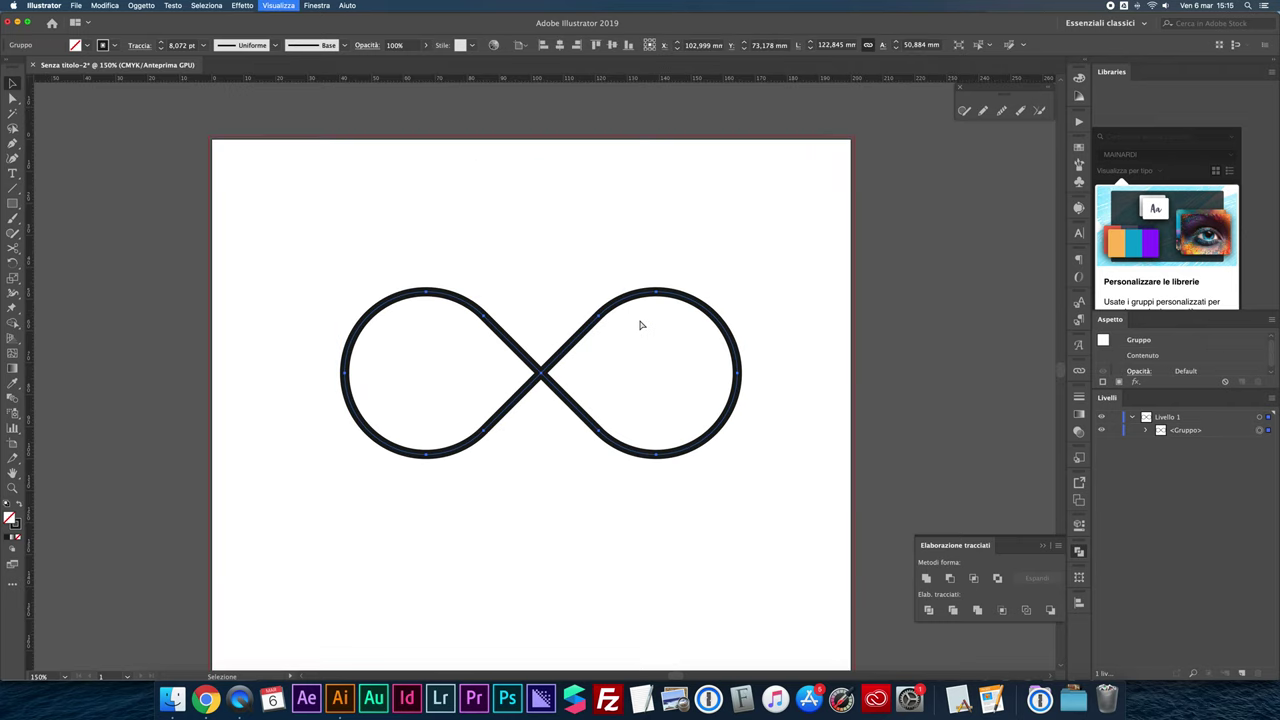
pyautogui.hotkey('ctrl', '+')
pyautogui.hotkey('ctrl', '+')
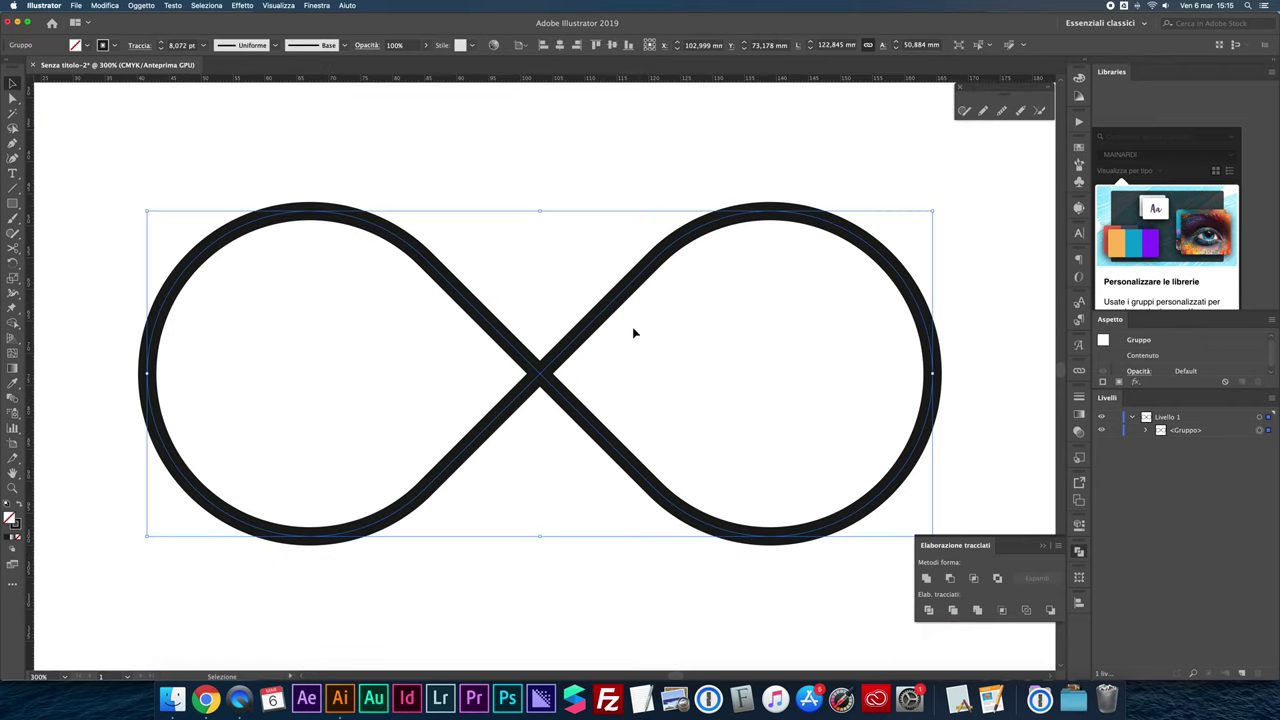
pyautogui.click(1147, 430)
pyautogui.click(562, 578)
pyautogui.press('c')
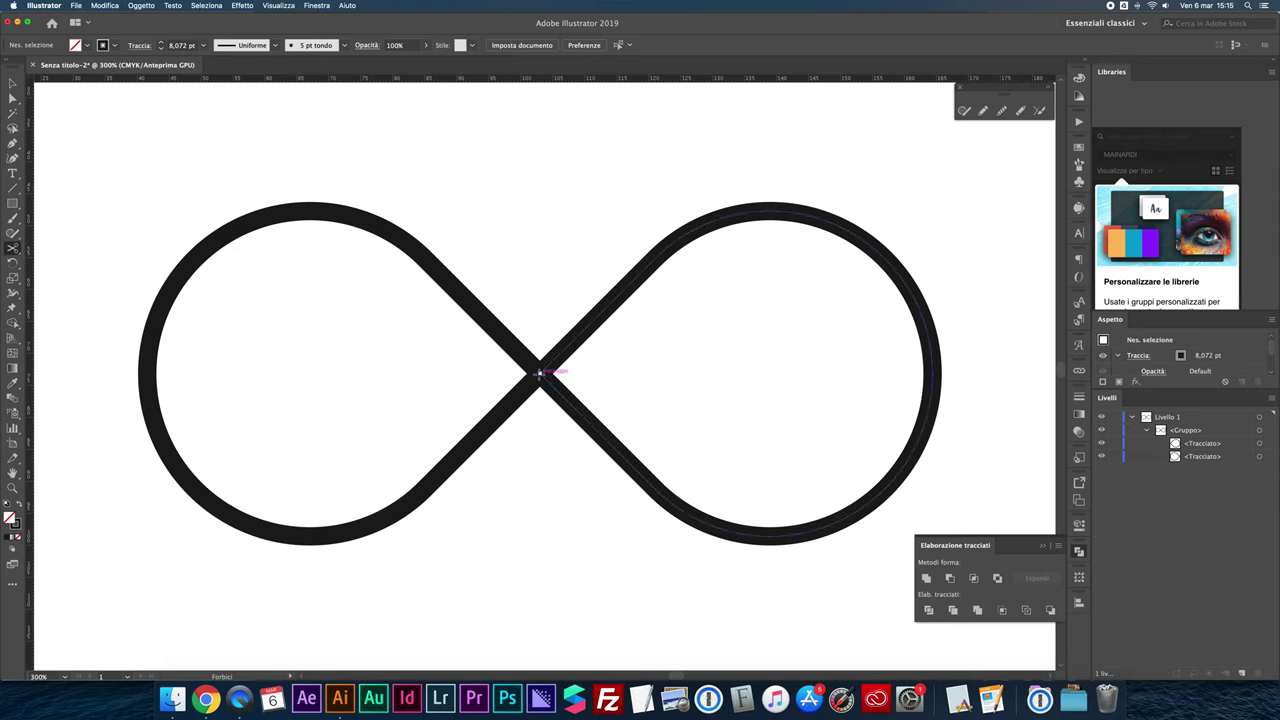
pyautogui.click(538, 374)
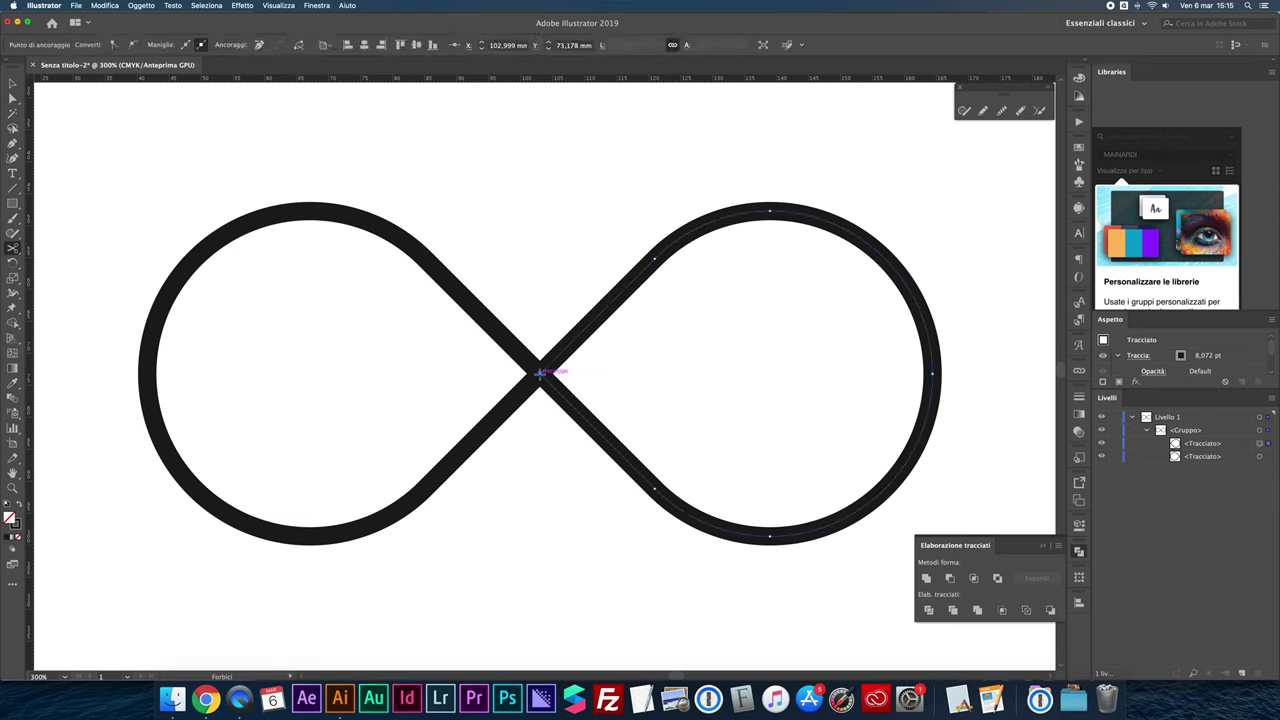
pyautogui.click(538, 374)
pyautogui.click(757, 368)
# Step: Hide the right loop and delete the left loop's upper diagonal, leaving an open hook
pyautogui.click(1103, 443)
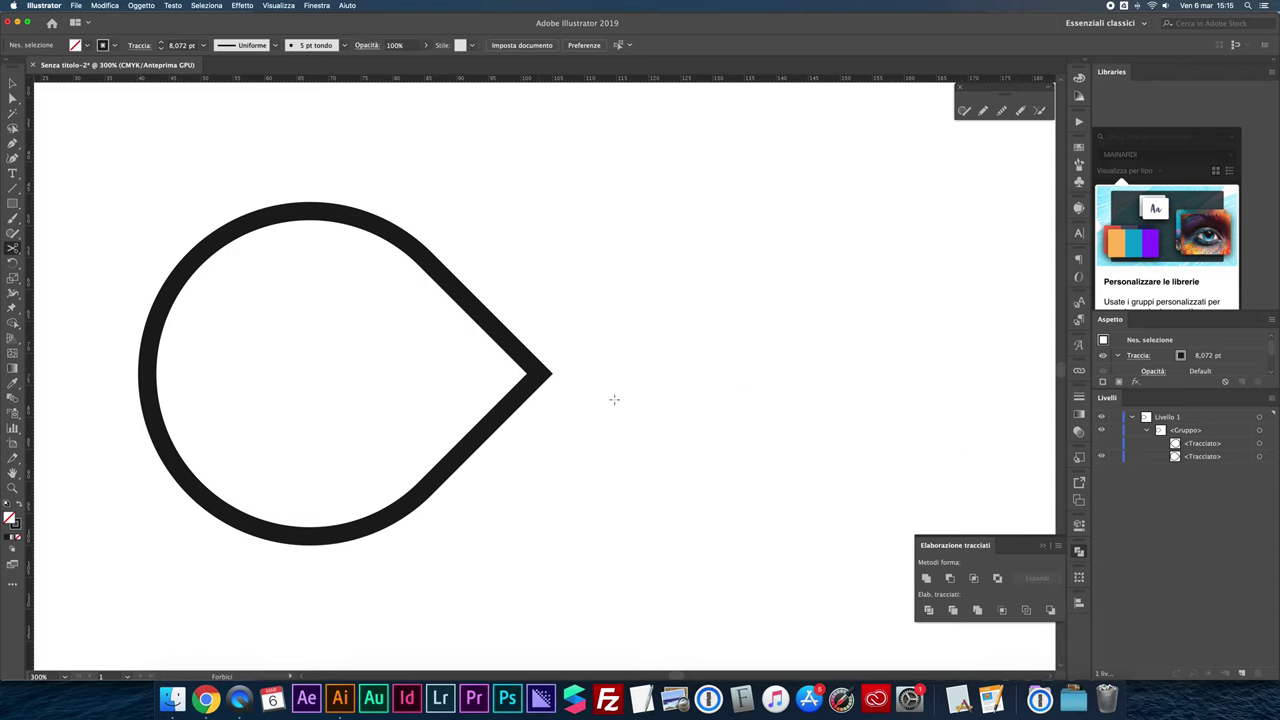
pyautogui.click(540, 372)
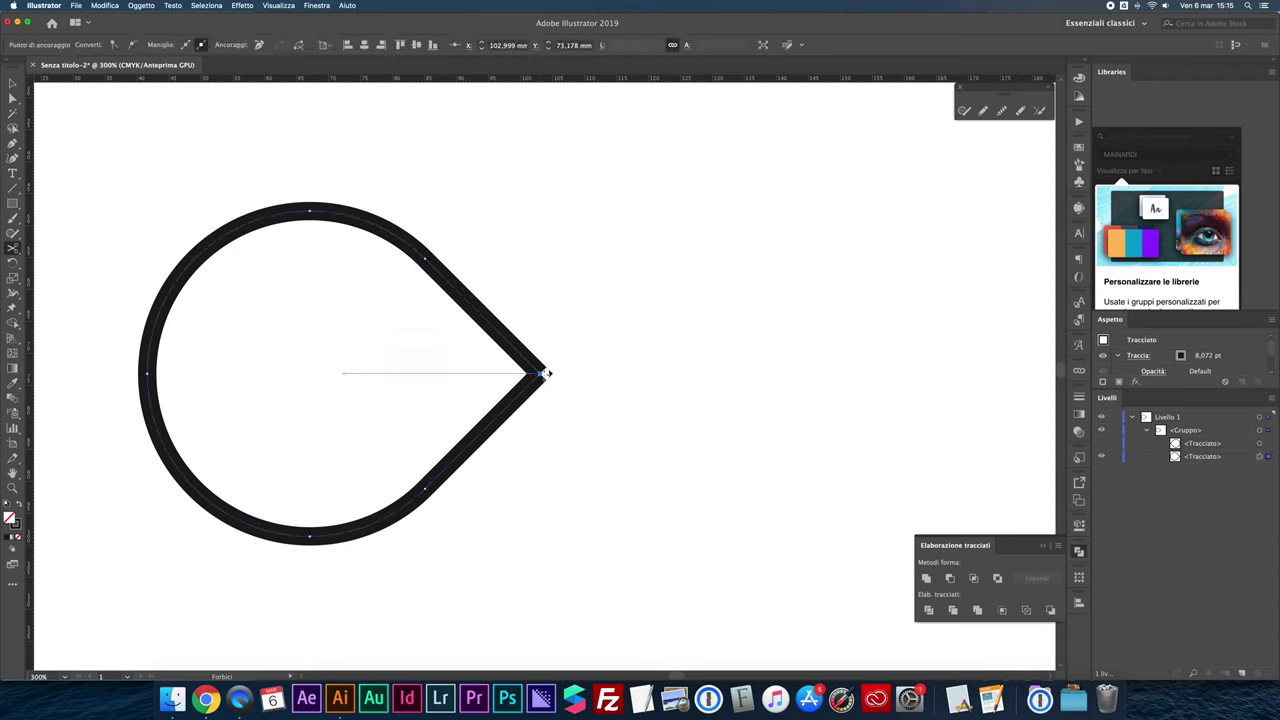
pyautogui.press('a')
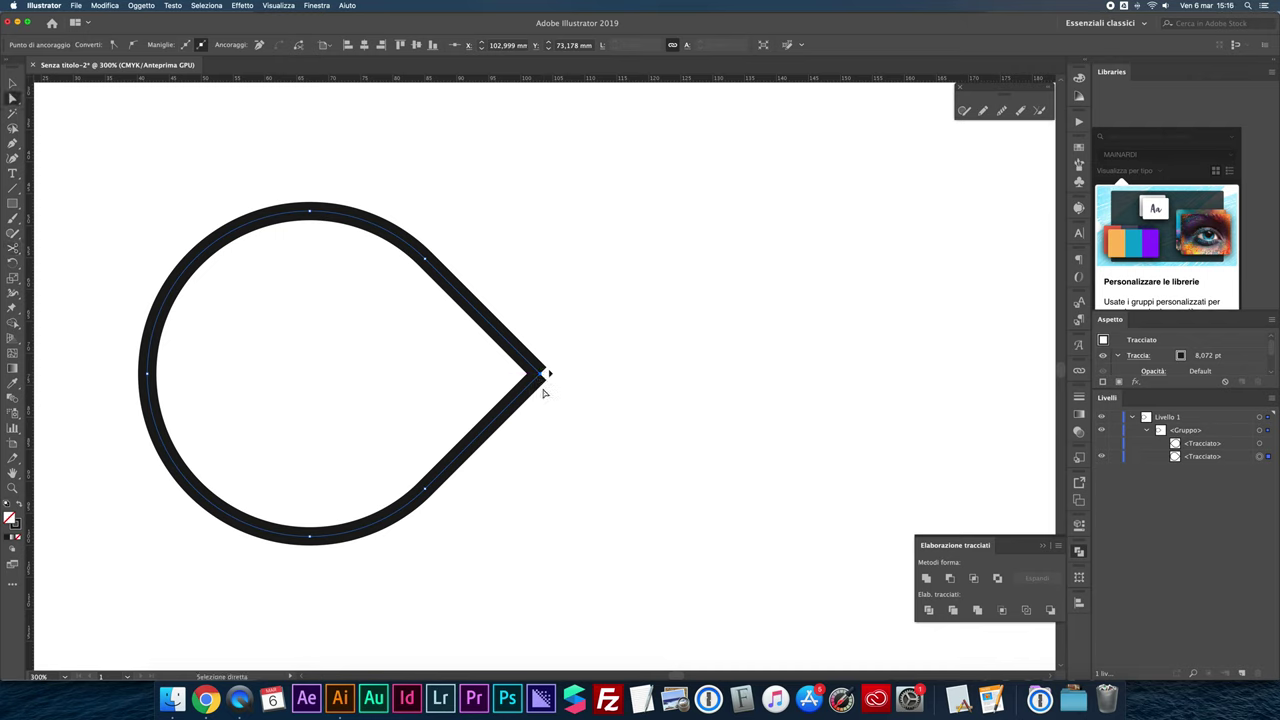
pyautogui.press('Delete')
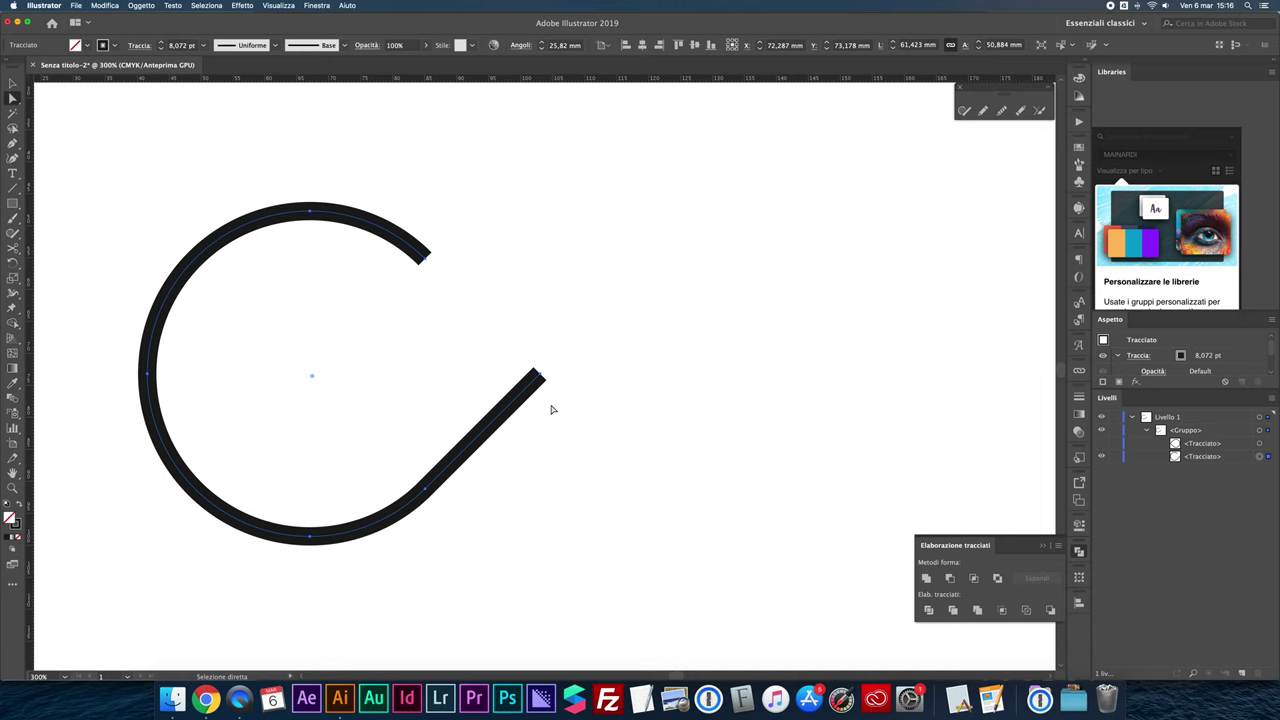
pyautogui.press('super+j')
pyautogui.click(551, 409)
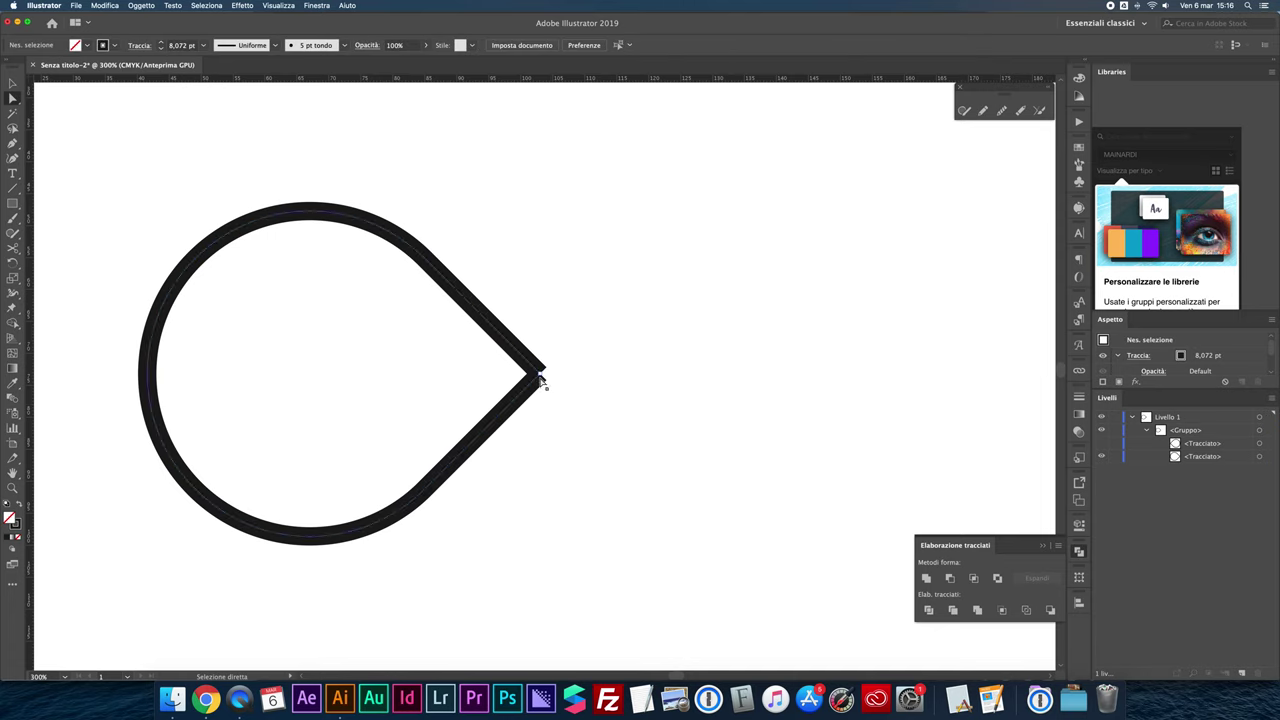
pyautogui.click(539, 377)
pyautogui.press('Delete')
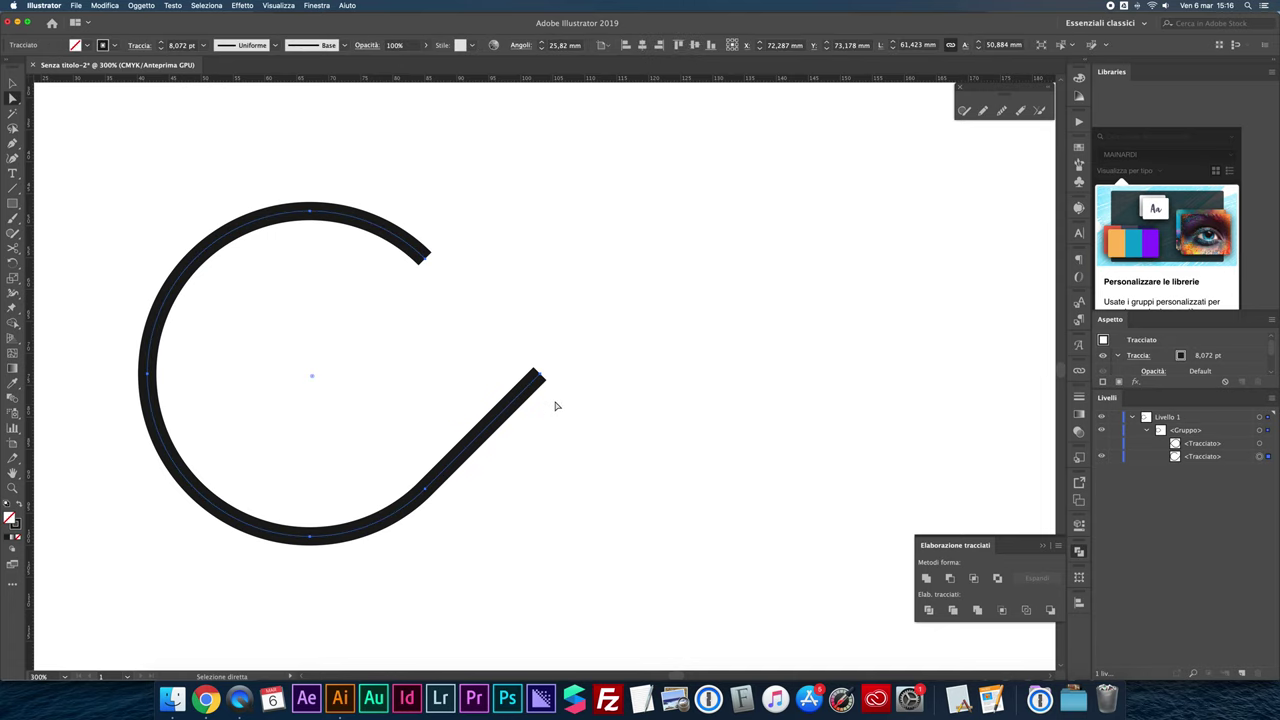
pyautogui.click(559, 409)
pyautogui.press('v')
pyautogui.click(393, 236)
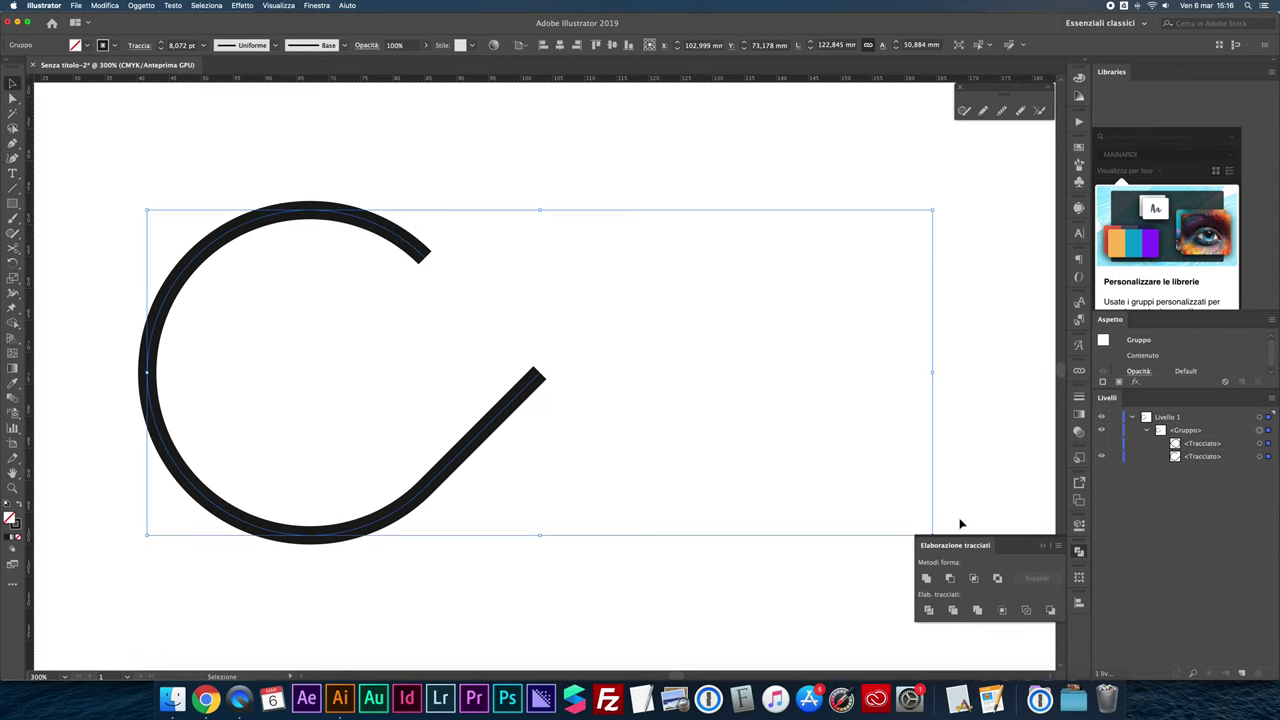
# Step: Put the Freccia 7 arrowhead on the arc's start and set a 10 pt stroke
pyautogui.click(1079, 397)
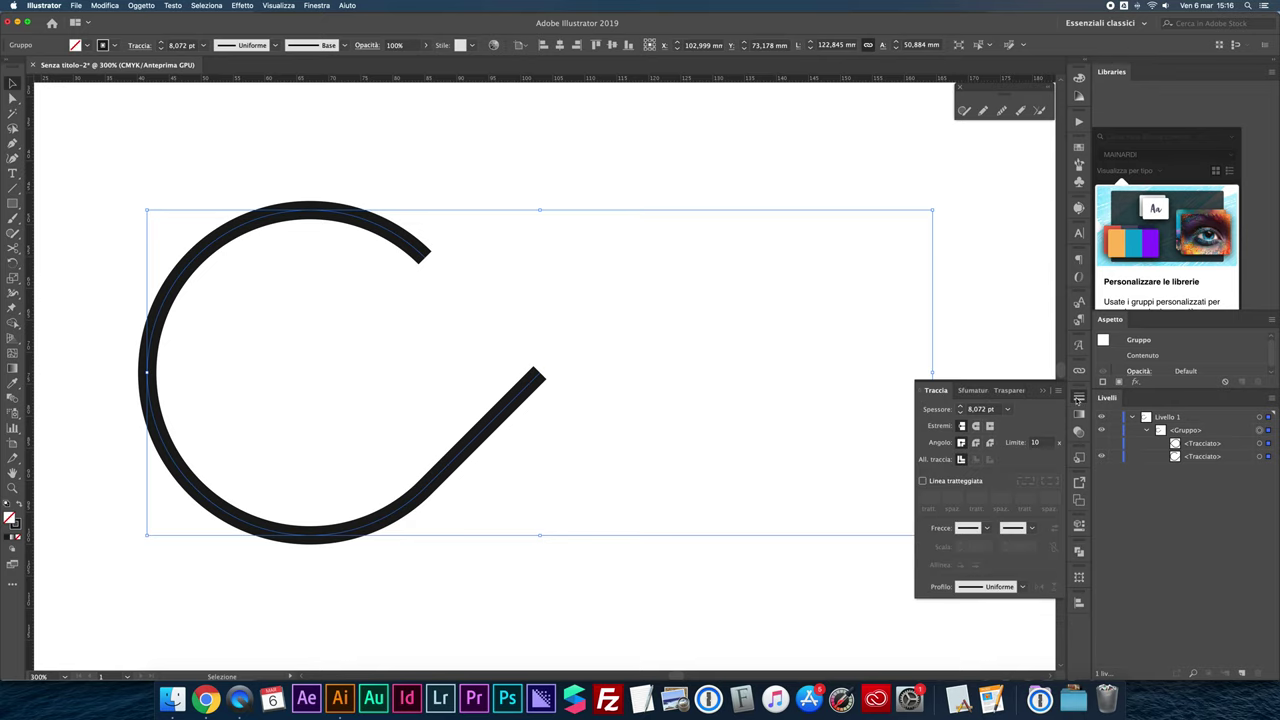
pyautogui.click(988, 530)
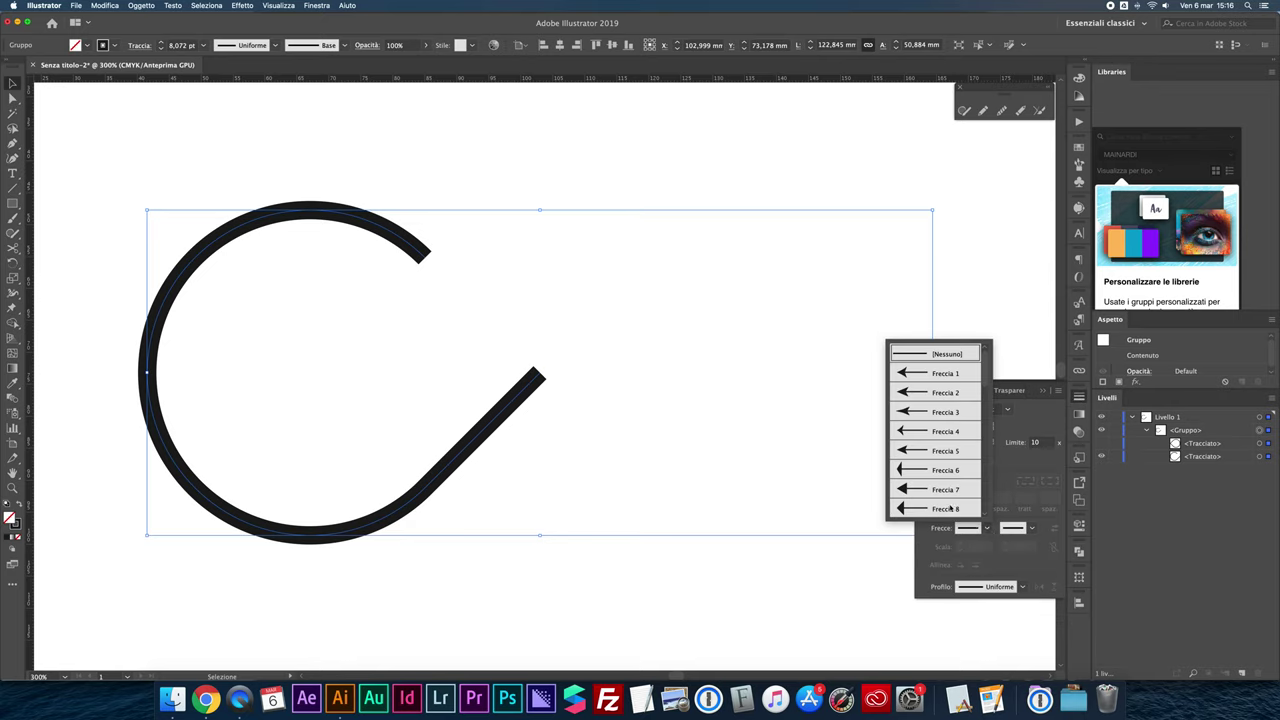
pyautogui.click(931, 489)
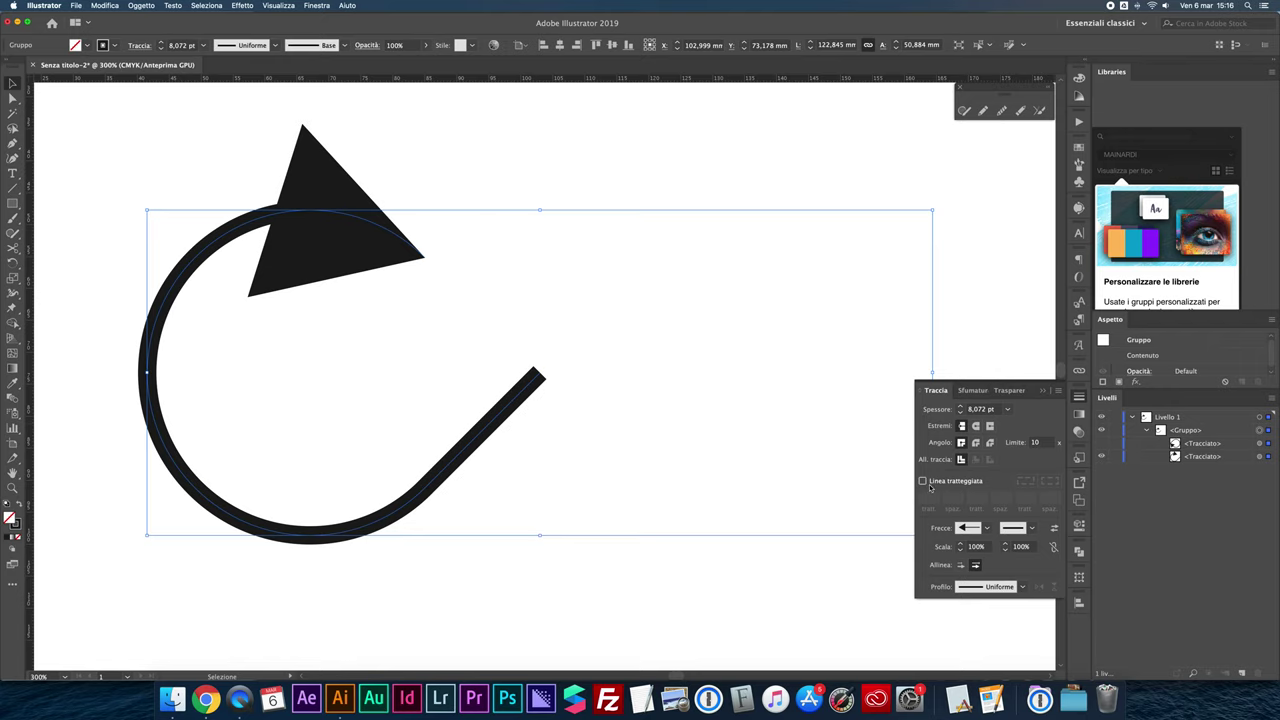
pyautogui.click(984, 410)
pyautogui.write('10')
pyautogui.press('Return')
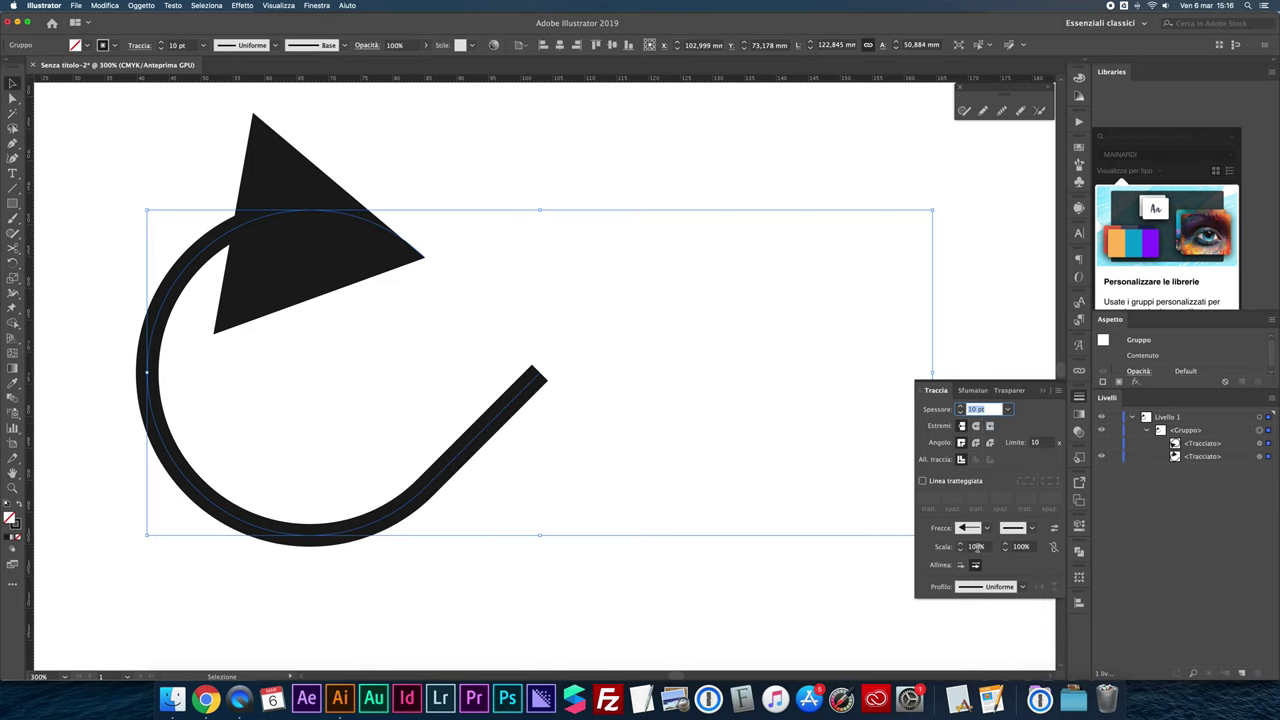
# Step: Settle the stroke weight at 20 pt and reduce the arrowhead scale to 20%
pyautogui.click(975, 546)
pyautogui.write('90')
pyautogui.press('Return')
pyautogui.hotkey('shift', 'Down')
pyautogui.hotkey('shift', 'Down')
pyautogui.hotkey('shift', 'Down')
pyautogui.hotkey('shift', 'Down')
pyautogui.hotkey('shift', 'Down')
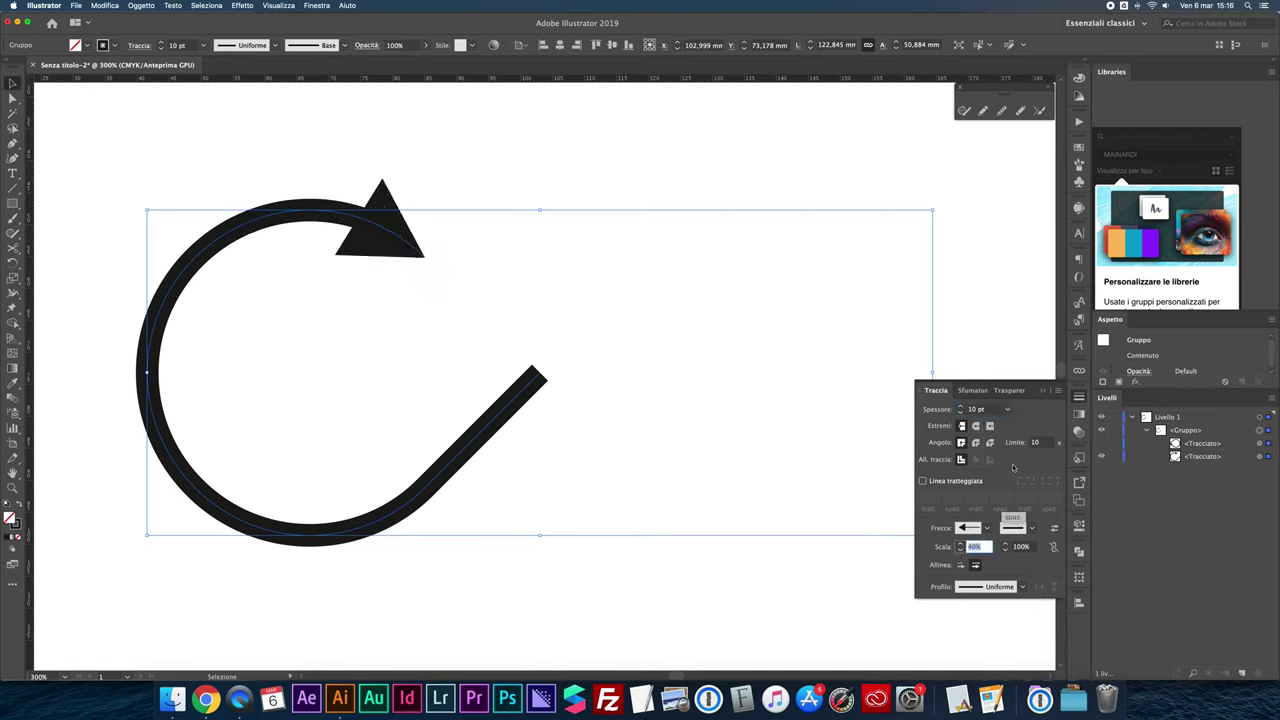
pyautogui.click(994, 410)
pyautogui.hotkey('shift', 'Up')
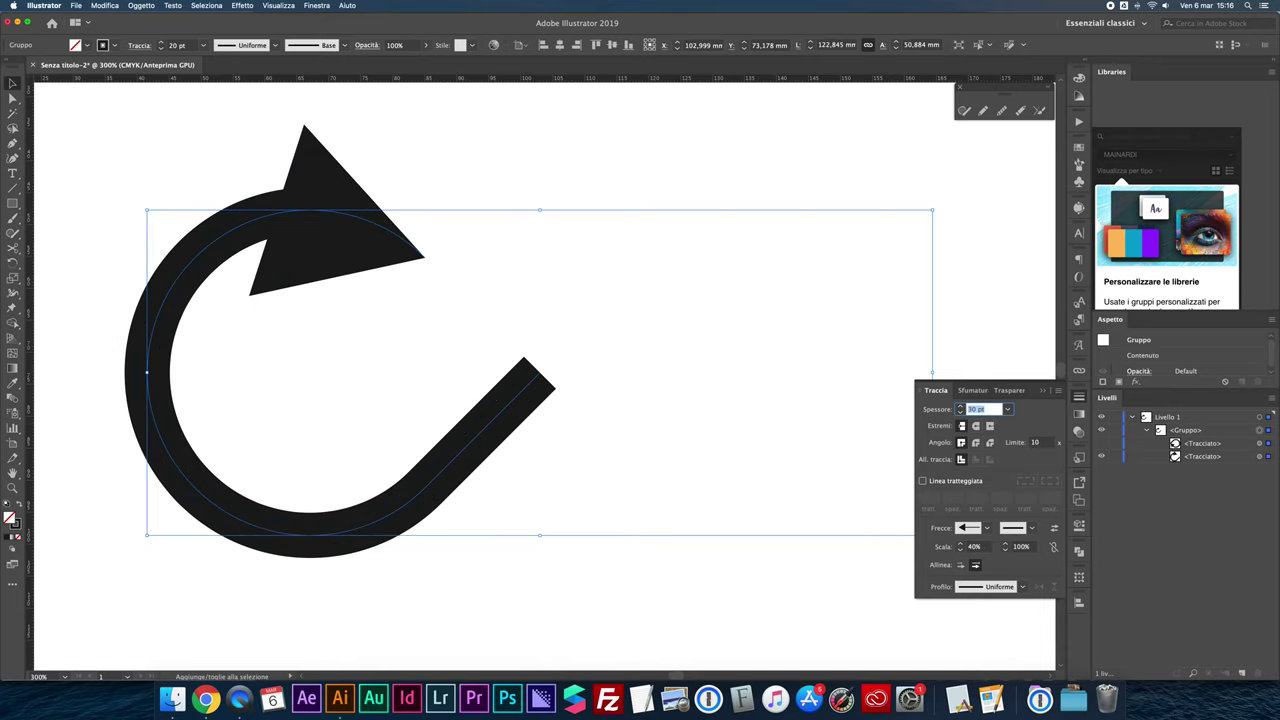
pyautogui.hotkey('shift', 'Down')
pyautogui.click(977, 547)
pyautogui.hotkey('shift', 'Down')
pyautogui.hotkey('shift', 'Down')
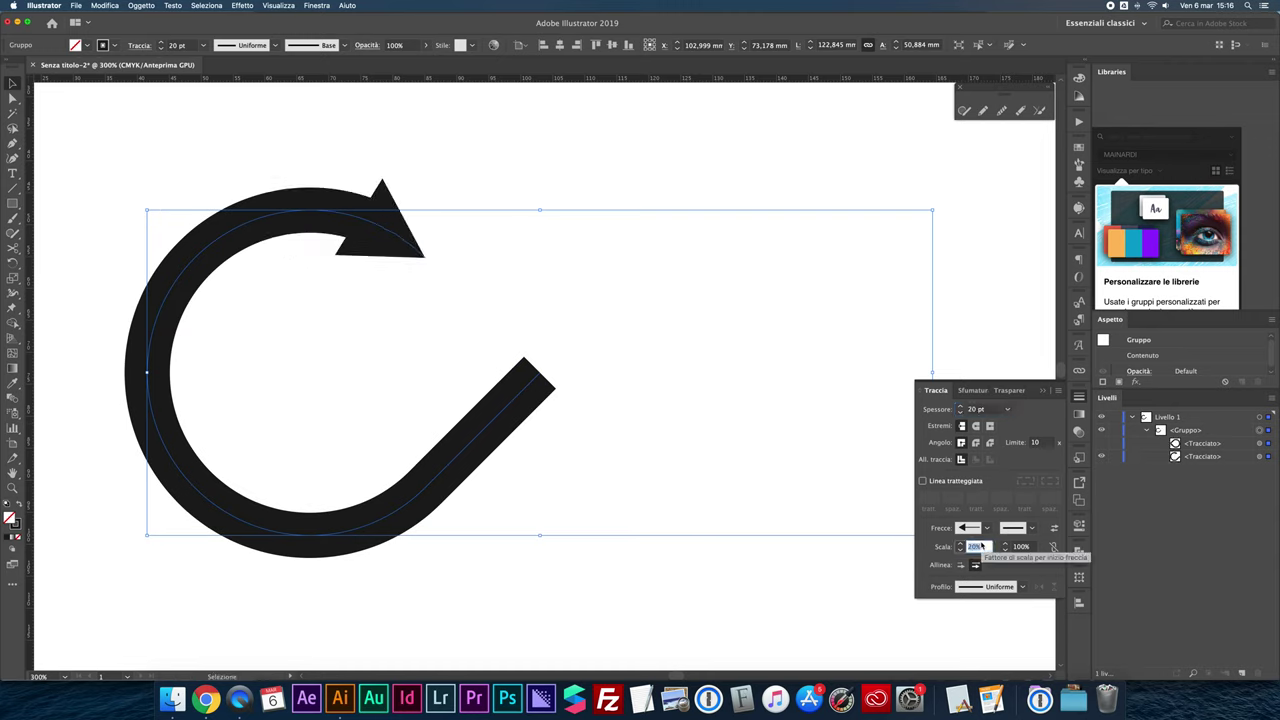
pyautogui.click(820, 600)
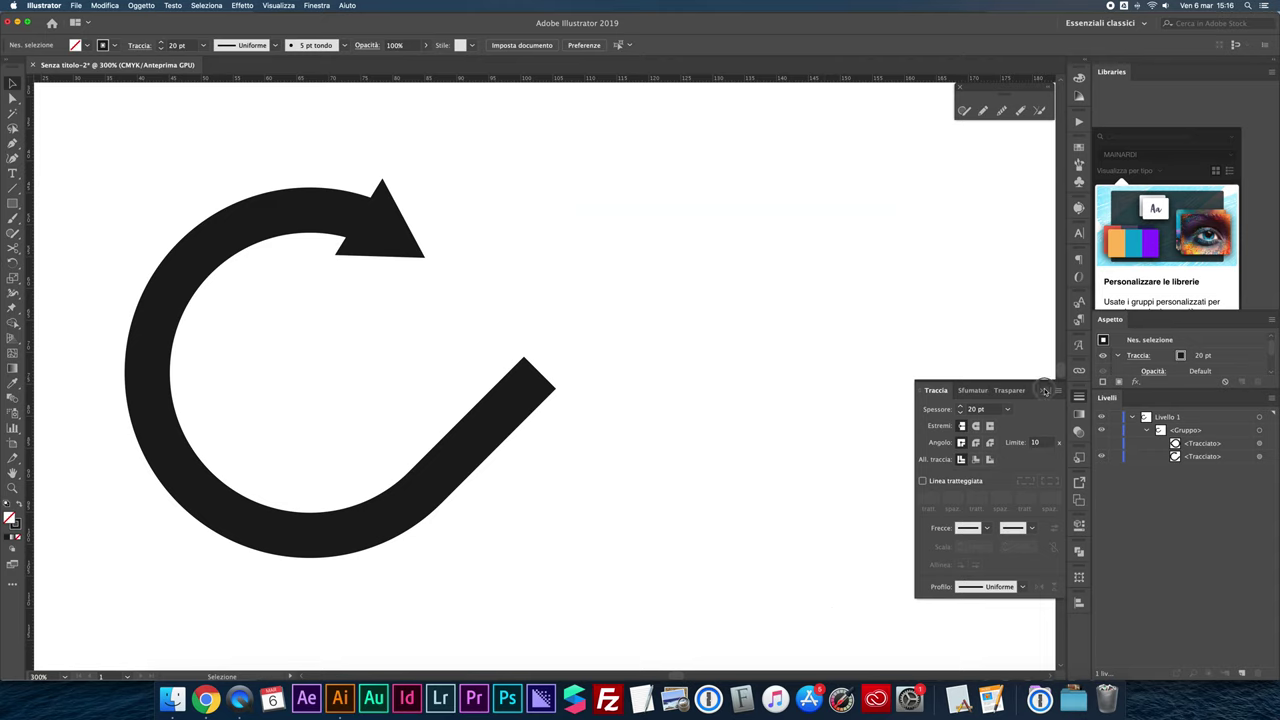
# Step: Close the Stroke panel and duplicate the curved arrow group in place
pyautogui.click(631, 541)
pyautogui.click(478, 442)
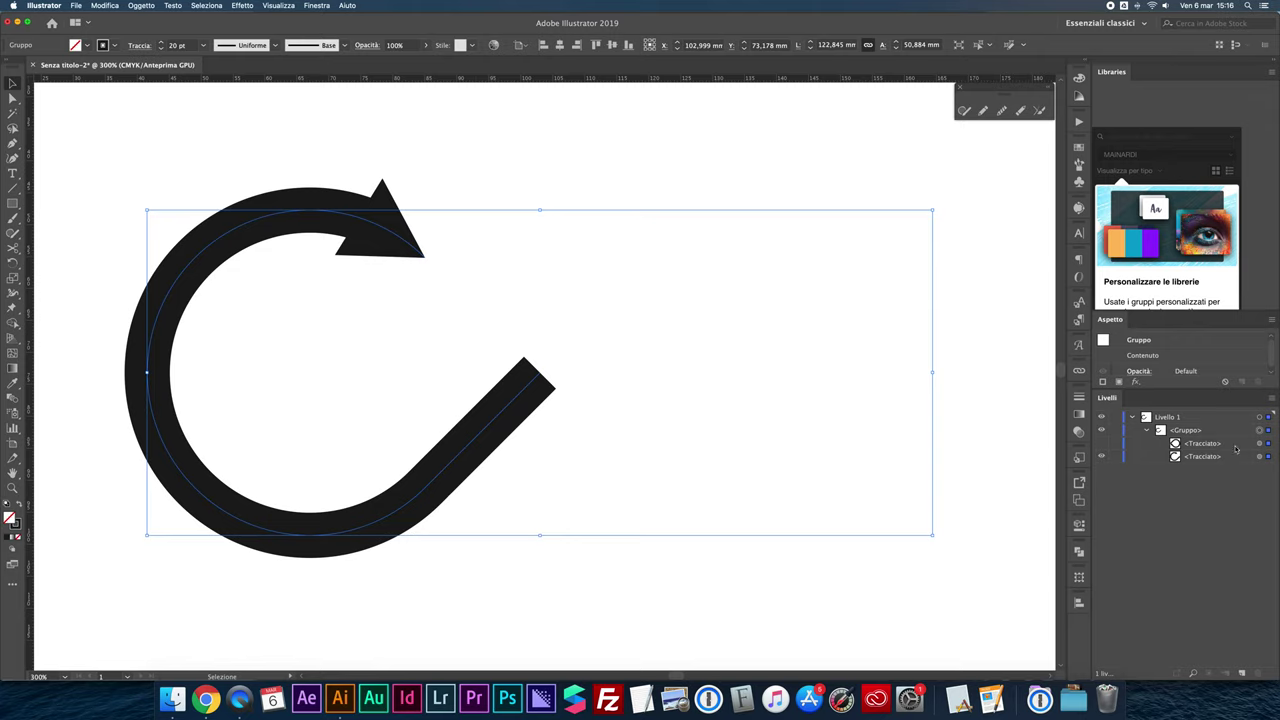
pyautogui.click(1200, 456)
pyautogui.click(1258, 673)
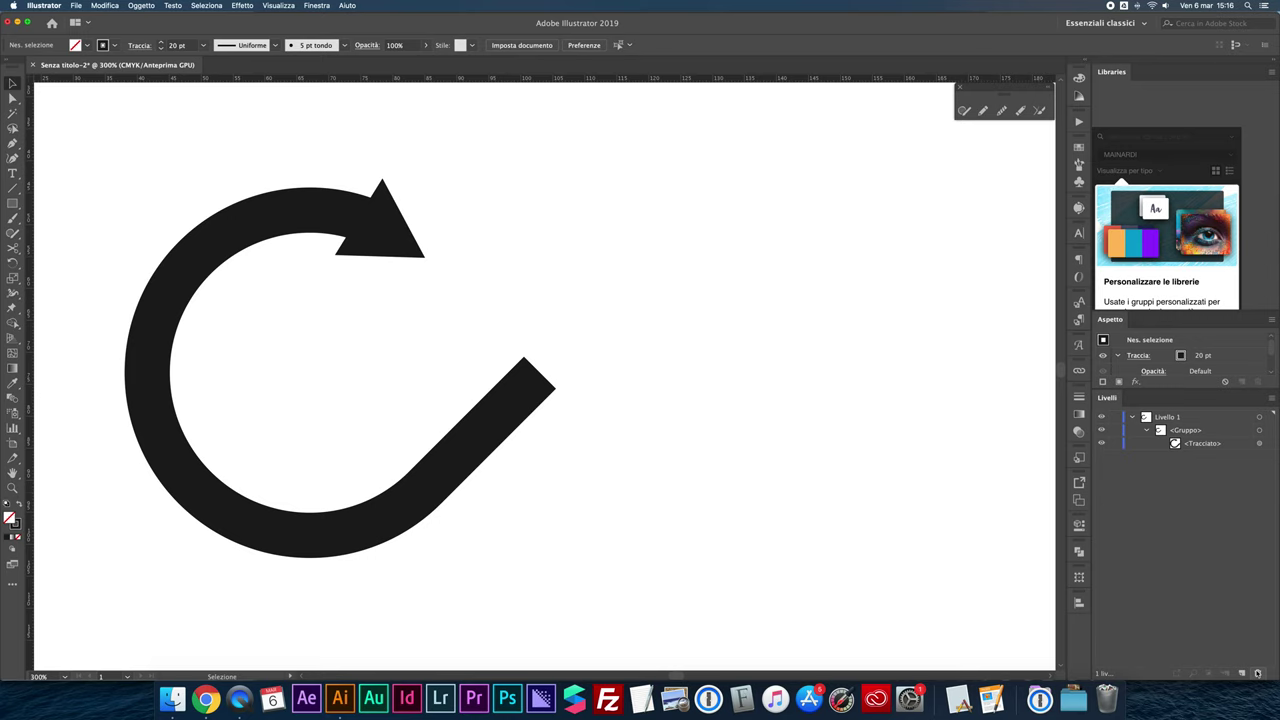
pyautogui.press('super+z')
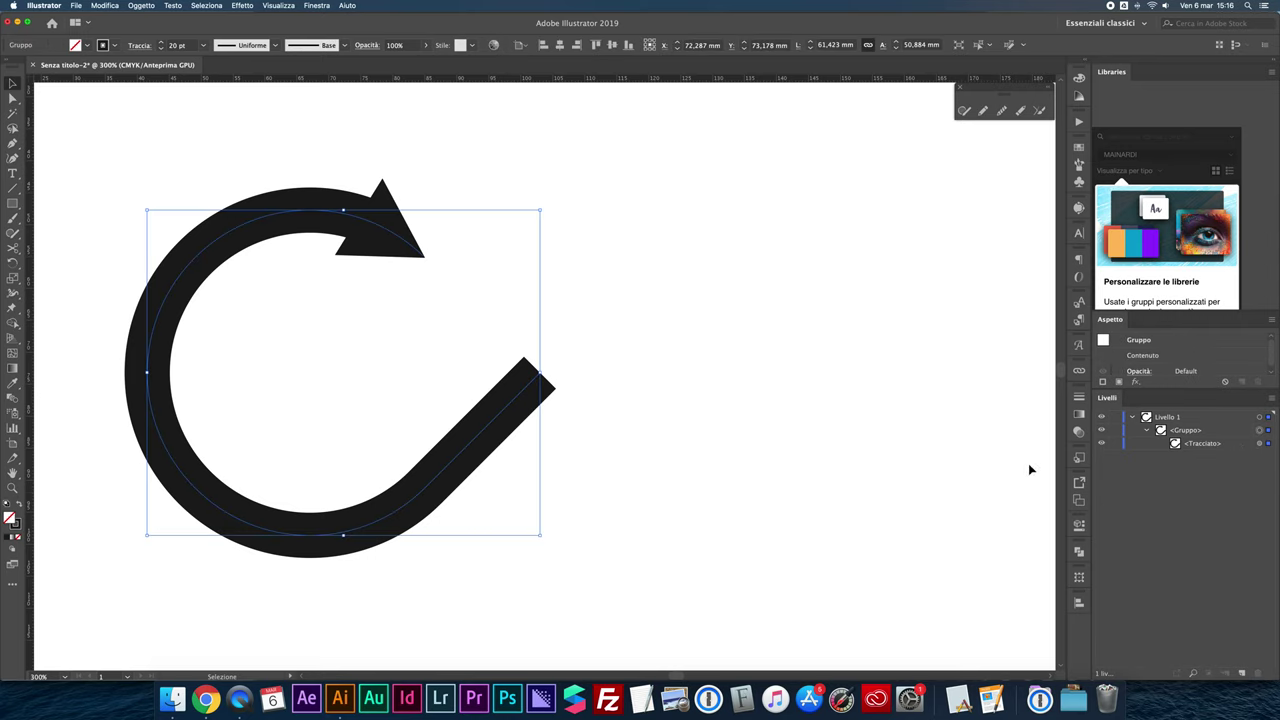
# Step: Rotate the arrow copy 180° and move it right to join the original
pyautogui.rightClick(150, 393)
pyautogui.click(203, 366)
pyautogui.moveTo(545, 206); pyautogui.dragTo(230, 463)
pyautogui.moveTo(183, 343); pyautogui.dragTo(573, 357)
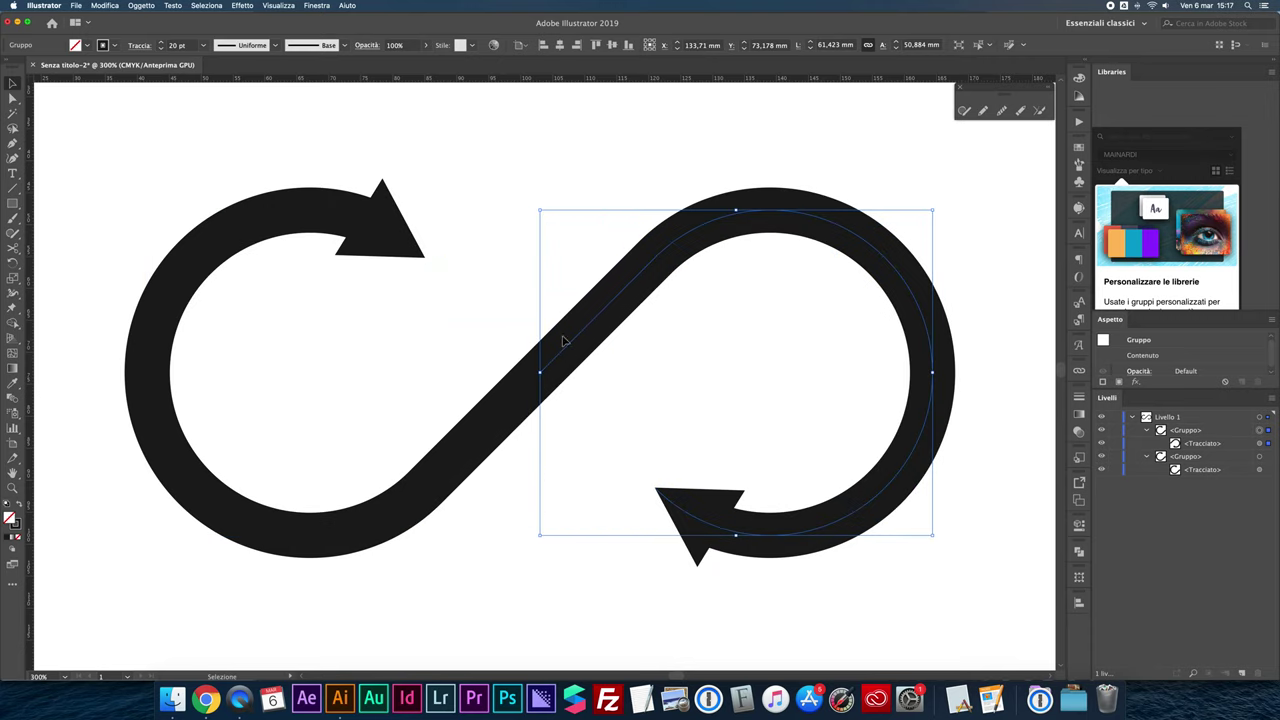
pyautogui.click(520, 182)
# Step: Zoom out to 150%, select both arrow halves, and raise their stroke weight to 36 pt
pyautogui.press('super+minus')
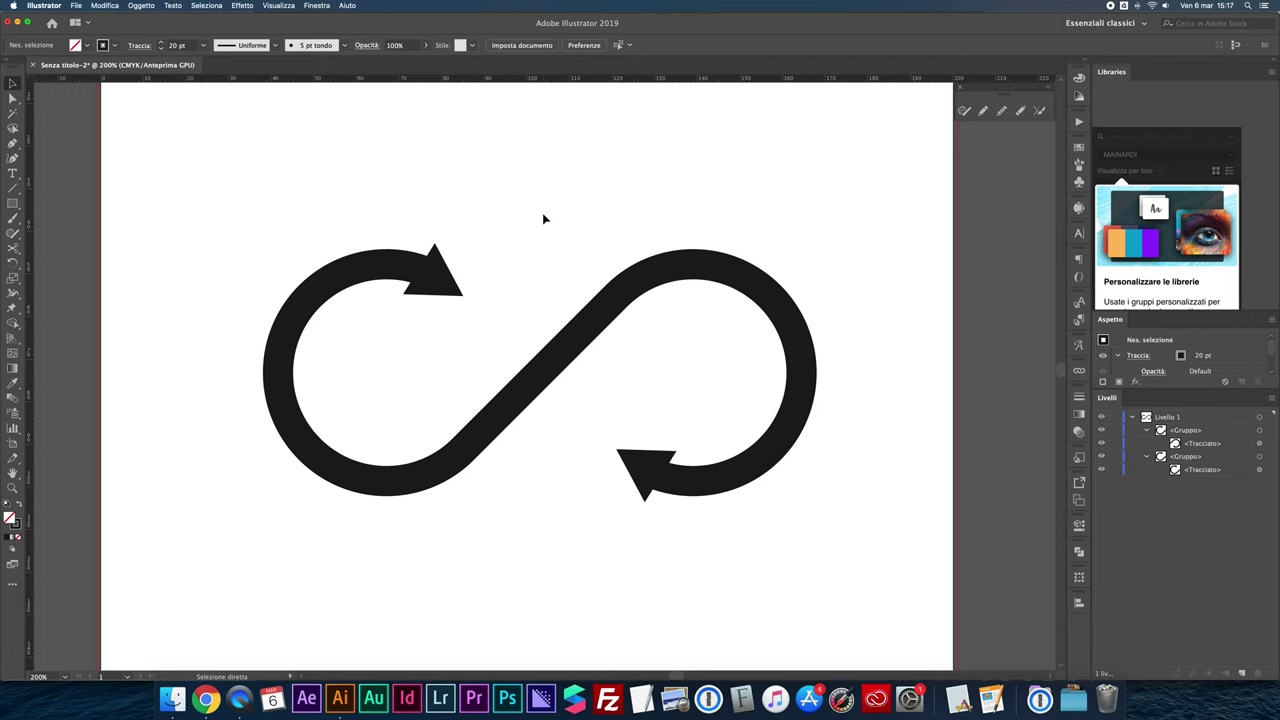
pyautogui.press('super+minus')
pyautogui.moveTo(412, 228); pyautogui.dragTo(693, 512)
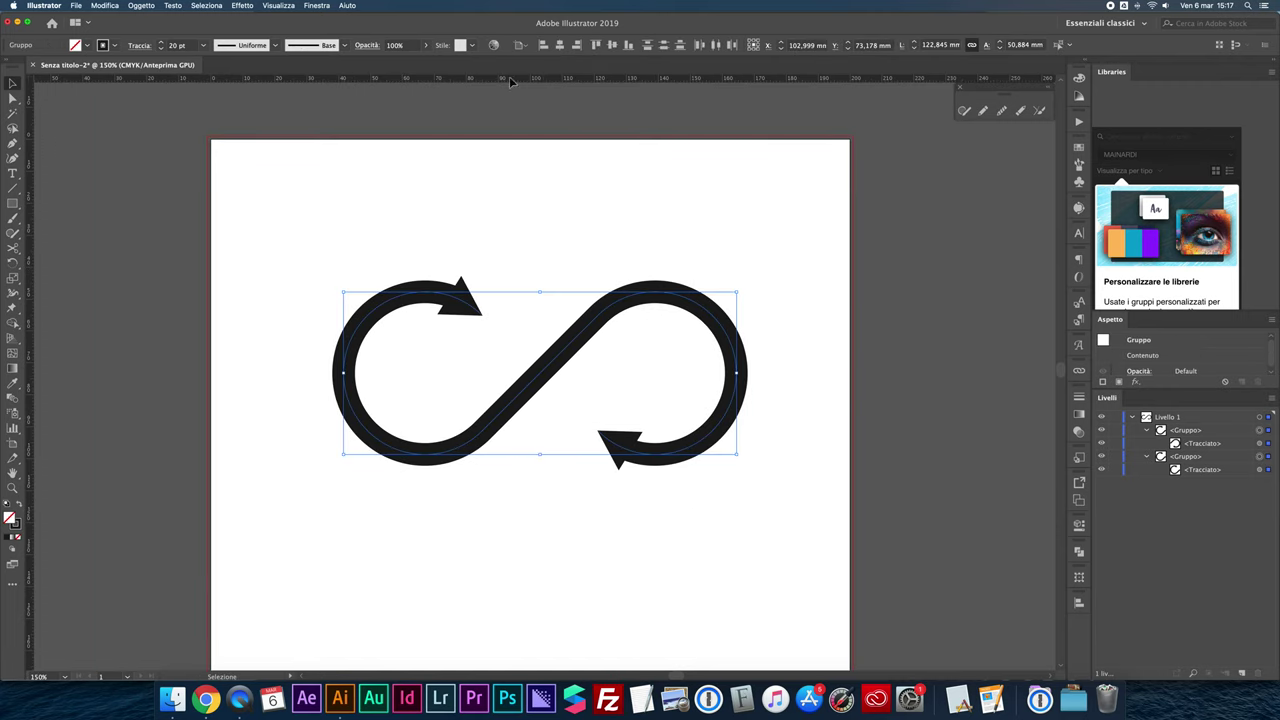
pyautogui.click(180, 46)
pyautogui.press('Up')
pyautogui.press('Up')
pyautogui.press('Up')
pyautogui.press('Up')
pyautogui.press('Up')
pyautogui.press('Up')
pyautogui.press('Up')
pyautogui.press('Up')
pyautogui.press('Up')
pyautogui.press('Up')
pyautogui.press('Up')
pyautogui.press('Up')
pyautogui.press('Up')
pyautogui.press('Up')
pyautogui.press('Up')
pyautogui.press('Up')
pyautogui.click(809, 280)
pyautogui.moveTo(395, 200); pyautogui.dragTo(750, 488)
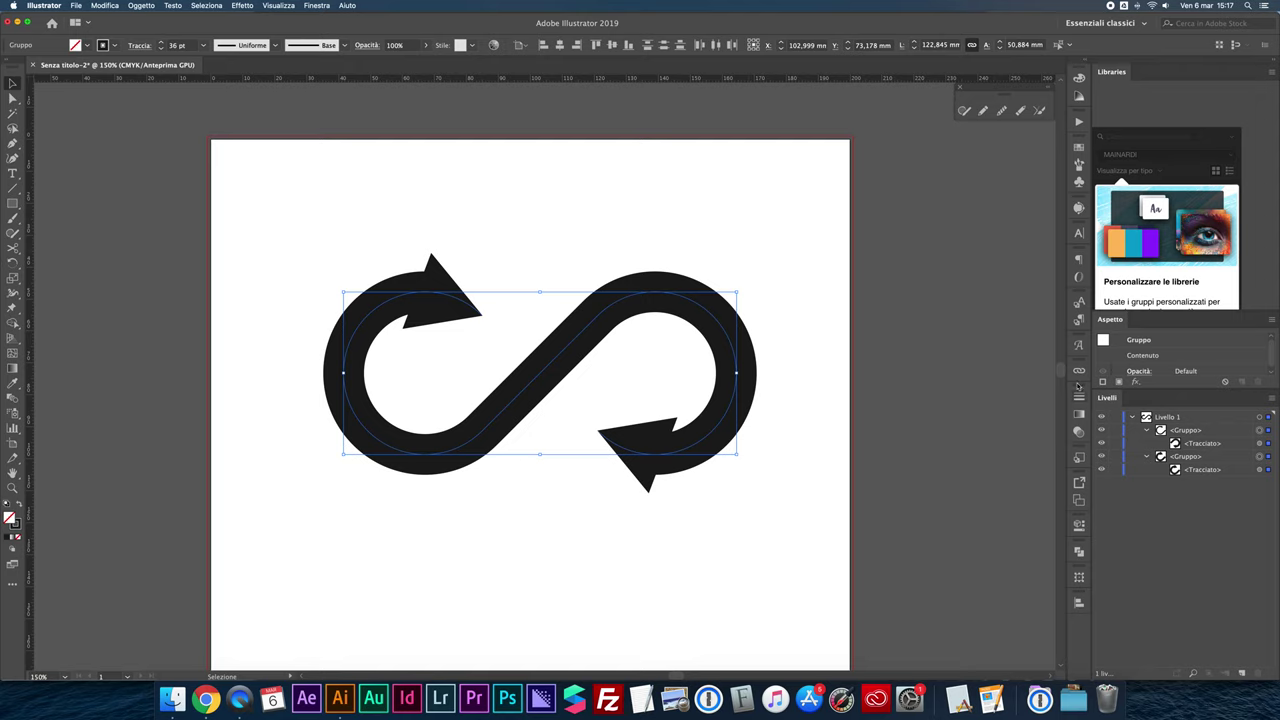
pyautogui.click(1079, 398)
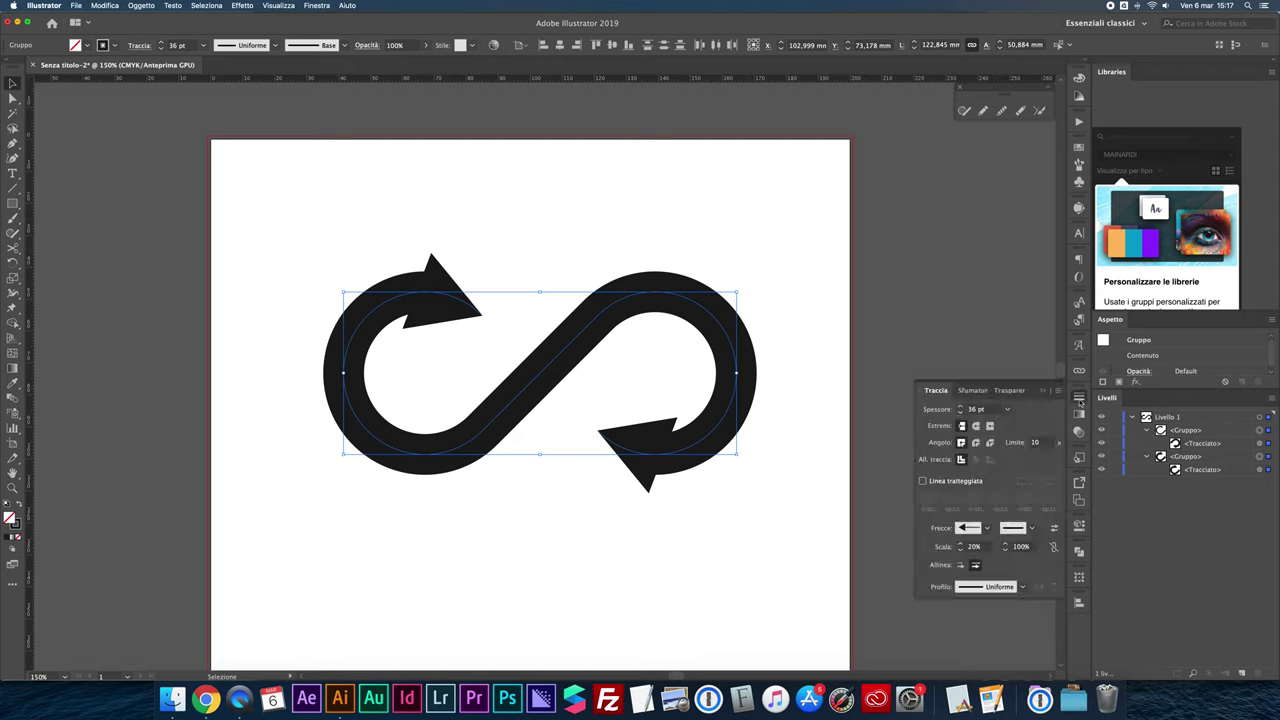
pyautogui.click(987, 528)
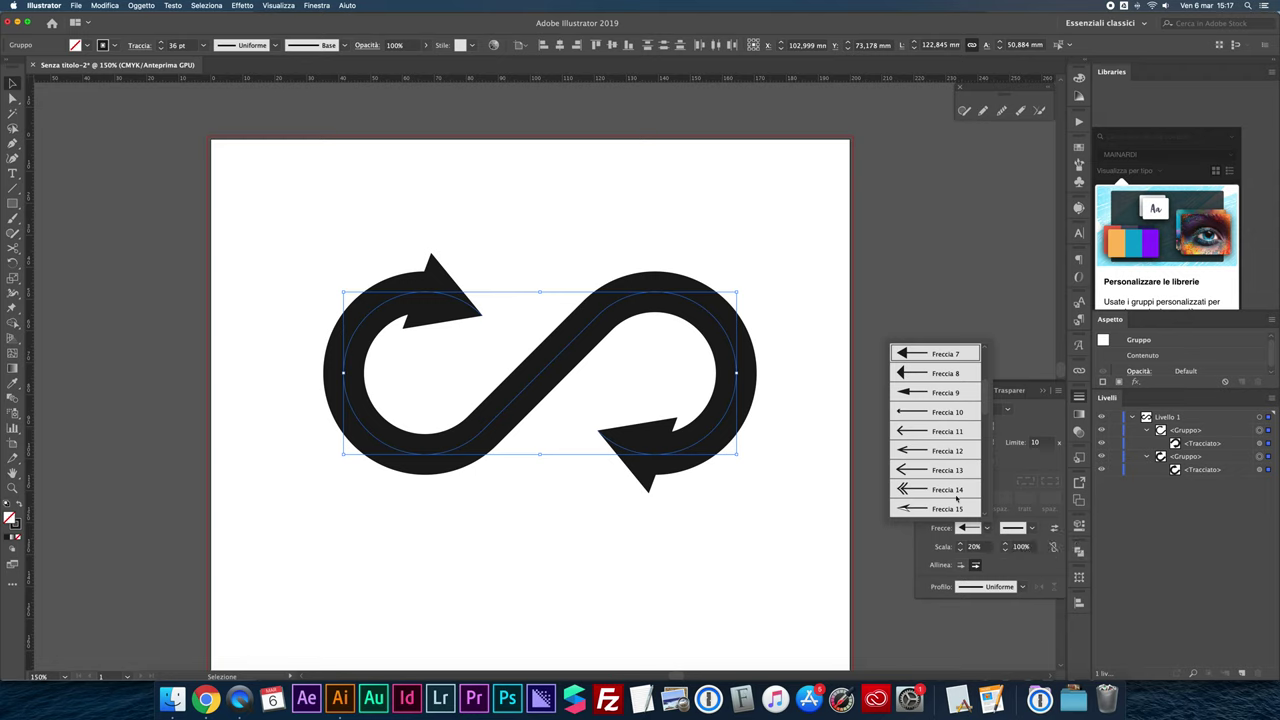
pyautogui.click(925, 410)
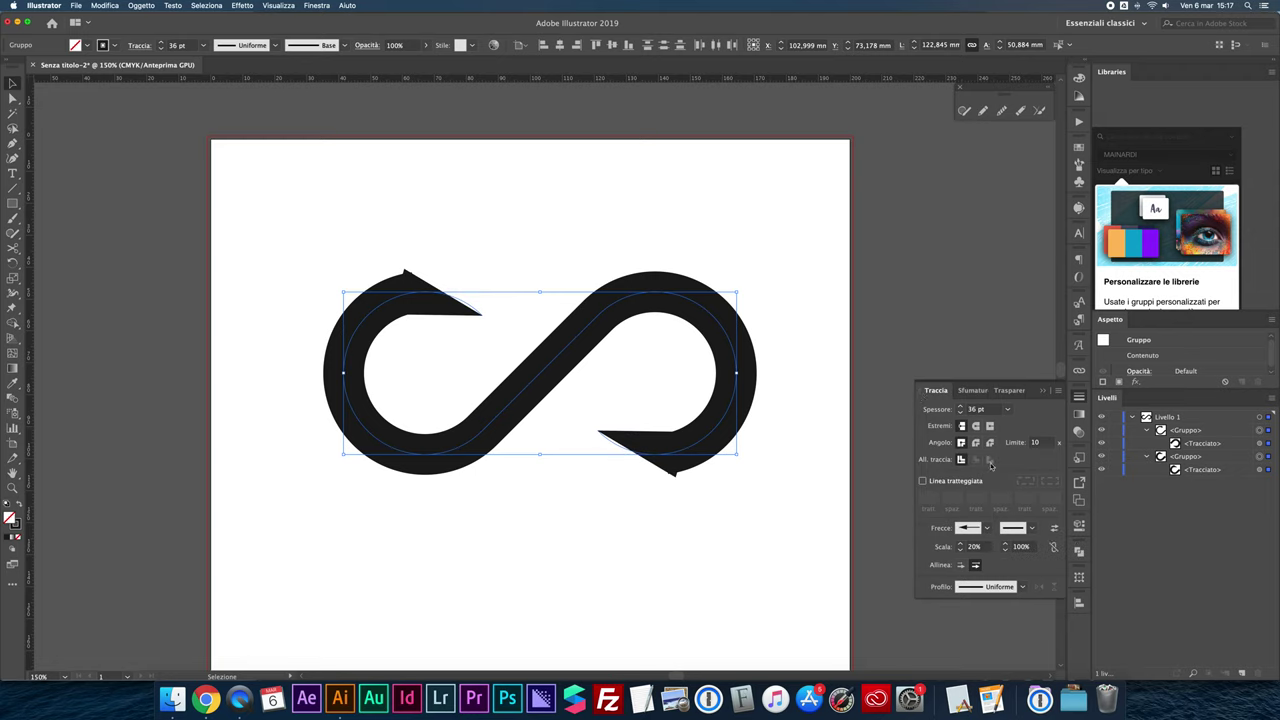
pyautogui.click(987, 528)
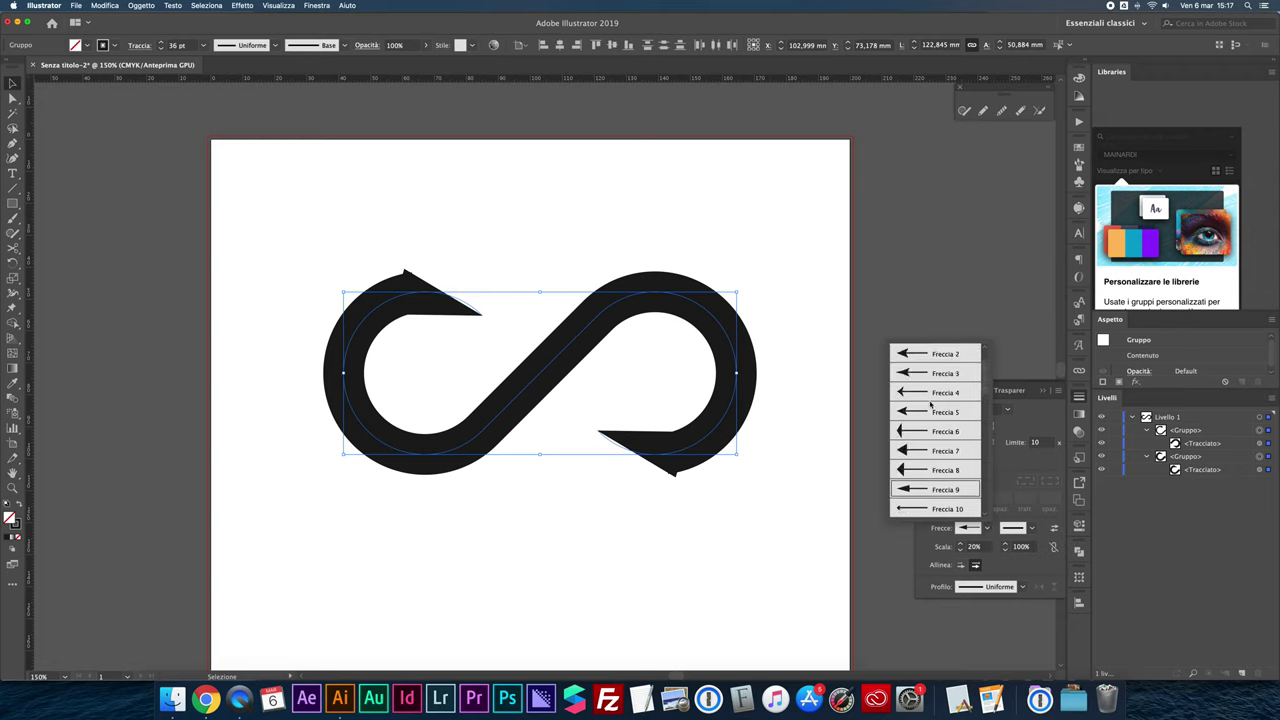
pyautogui.click(909, 389)
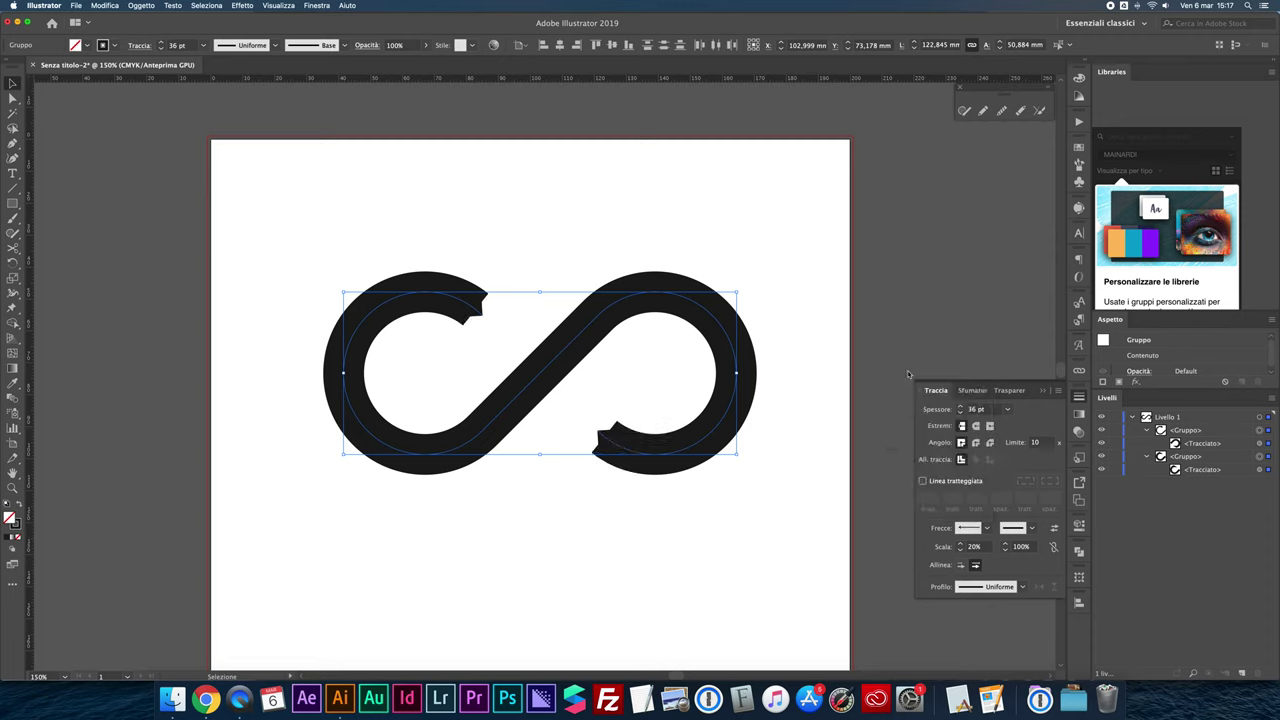
pyautogui.click(987, 547)
pyautogui.write('40')
pyautogui.press('Return')
pyautogui.hotkey('shift', 'Up')
pyautogui.hotkey('shift', 'Up')
pyautogui.hotkey('shift', 'Up')
pyautogui.hotkey('shift', 'Down')
pyautogui.hotkey('shift', 'Down')
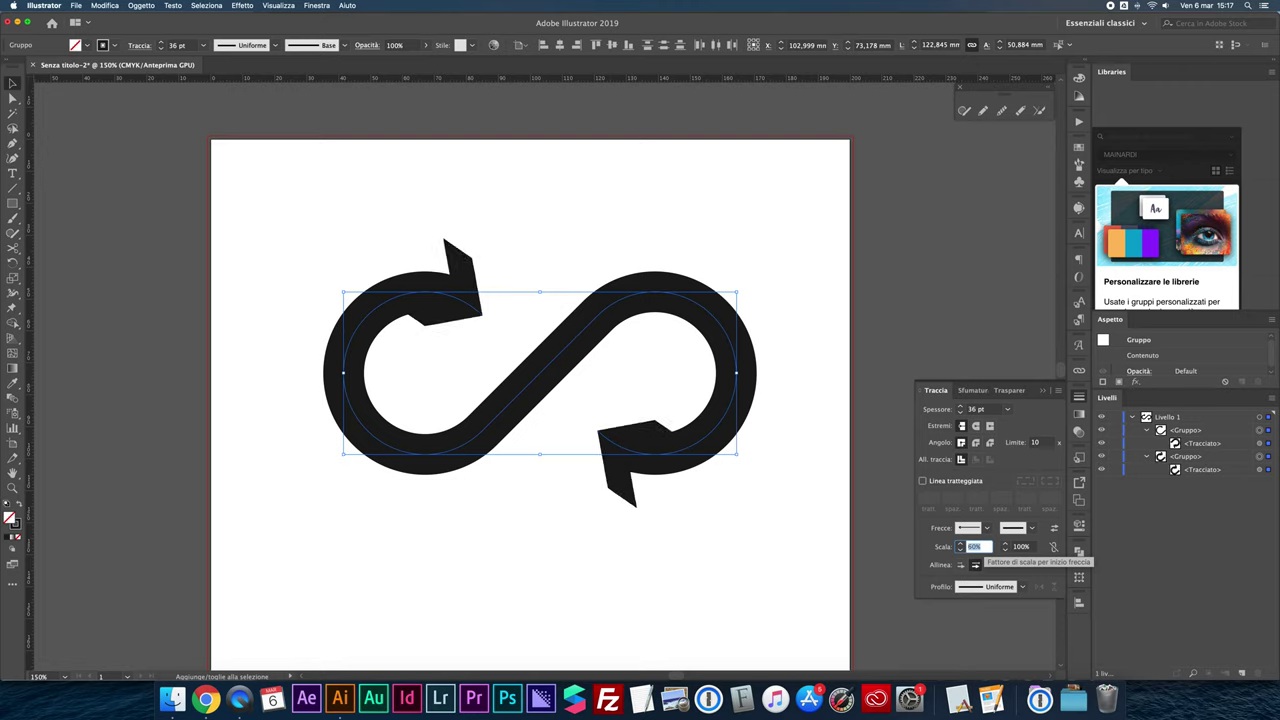
pyautogui.hotkey('shift', 'Down')
pyautogui.hotkey('shift', 'Down')
pyautogui.hotkey('shift', 'Down')
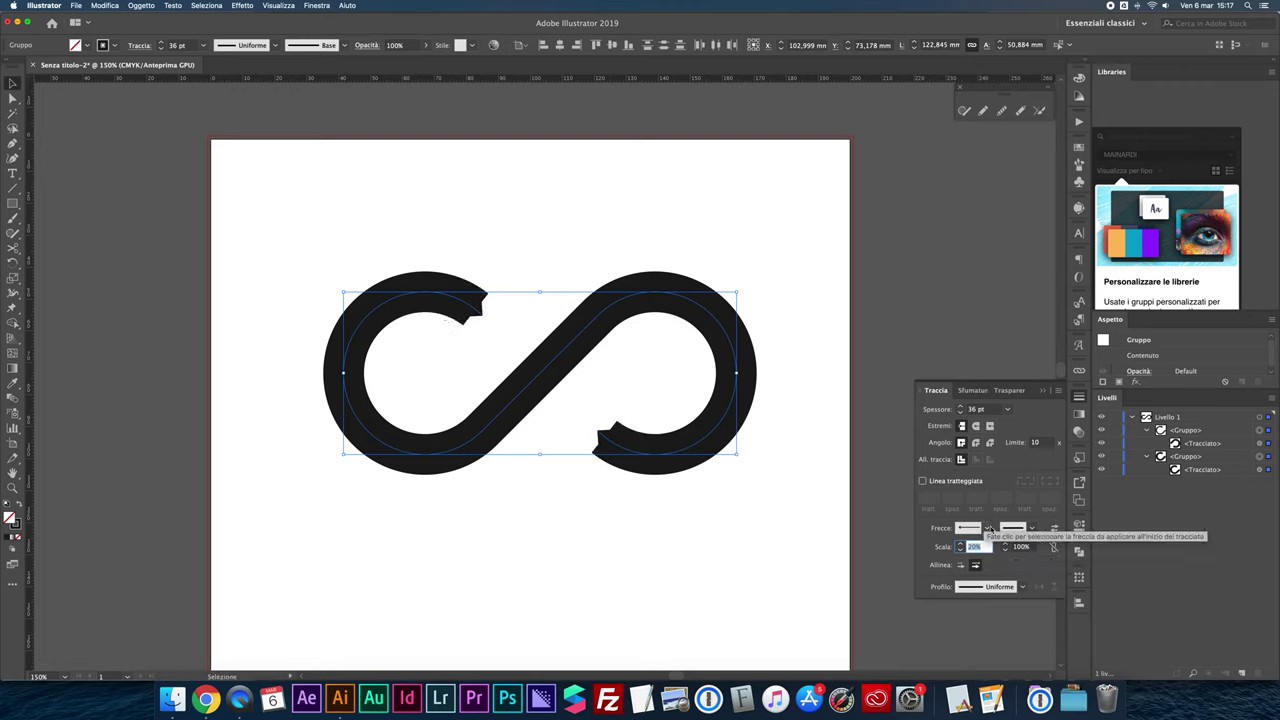
pyautogui.click(986, 522)
pyautogui.scroll(5, 959, 463)
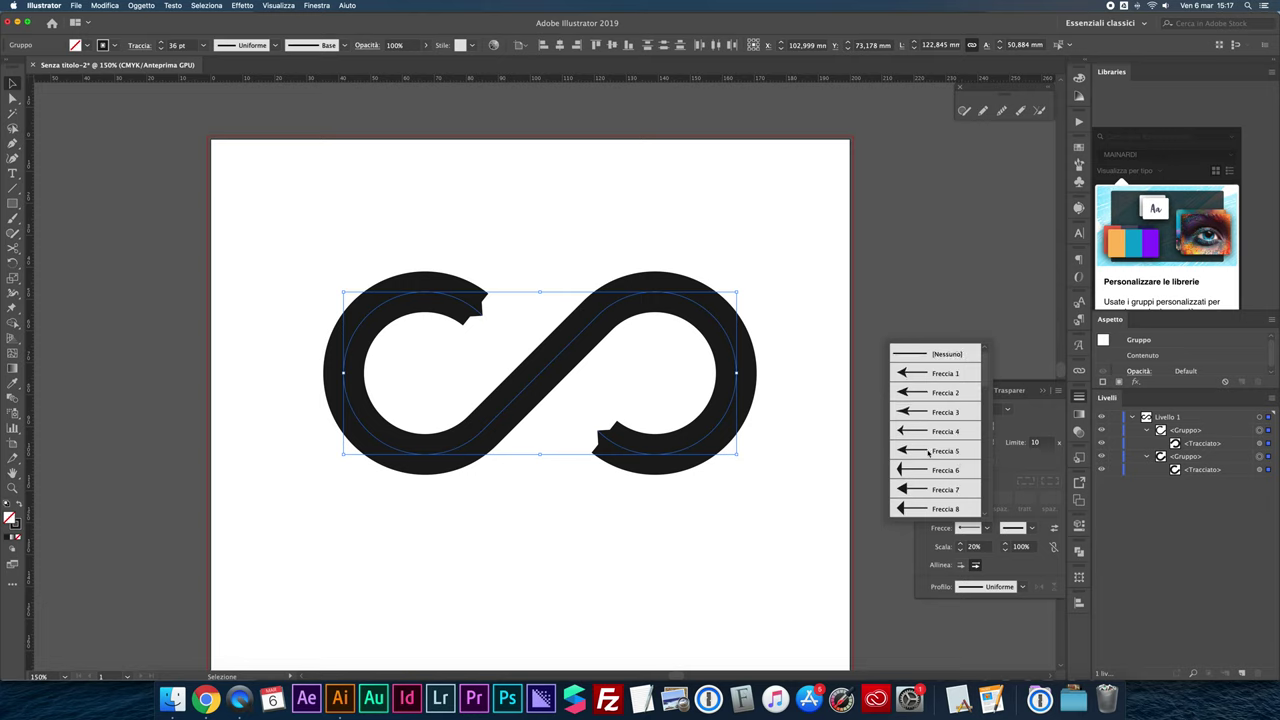
pyautogui.click(923, 488)
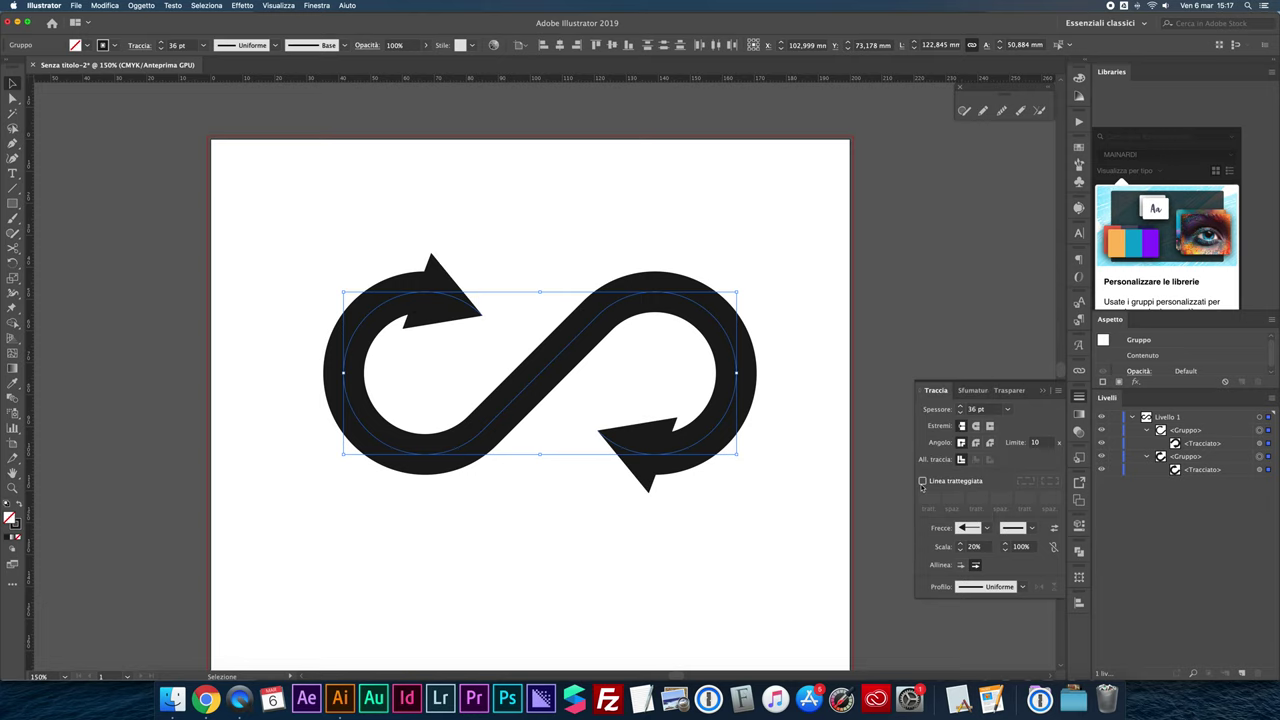
pyautogui.click(903, 331)
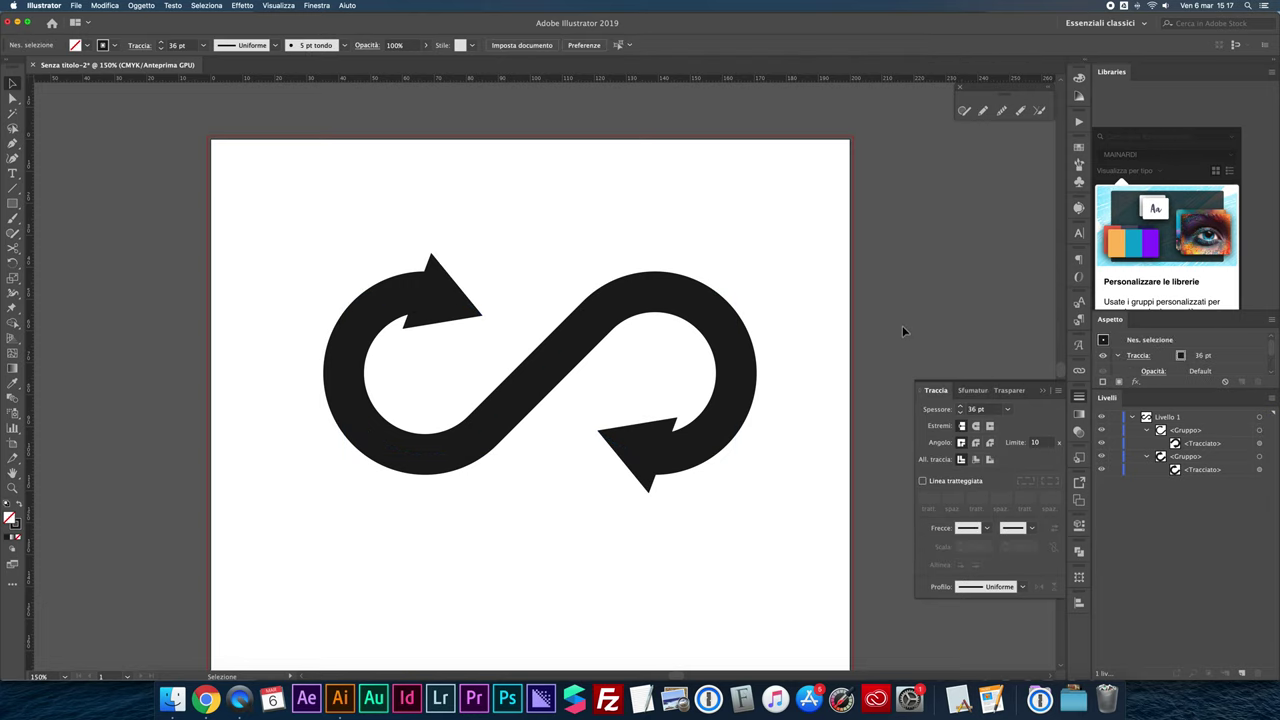
# Step: Apply Expand Appearance and then Expand to turn the infinity arrows into filled shapes
pyautogui.moveTo(360, 227); pyautogui.dragTo(765, 532)
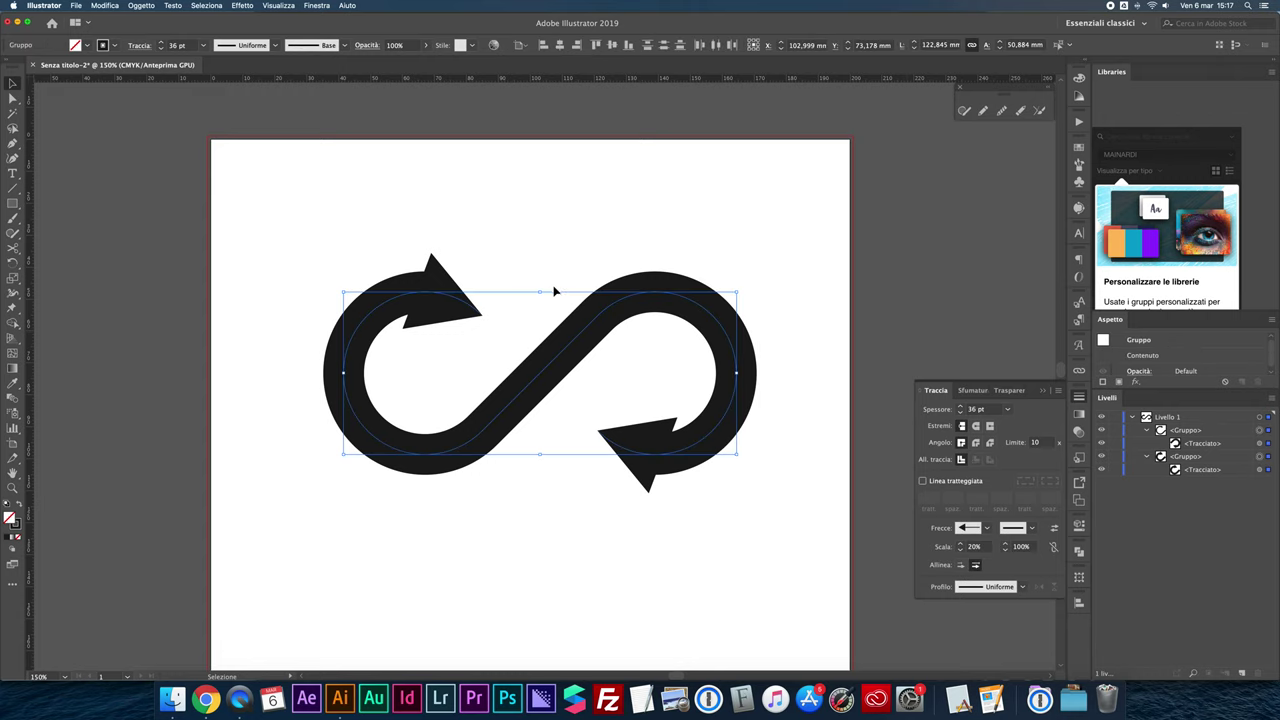
pyautogui.click(141, 6)
pyautogui.click(175, 113)
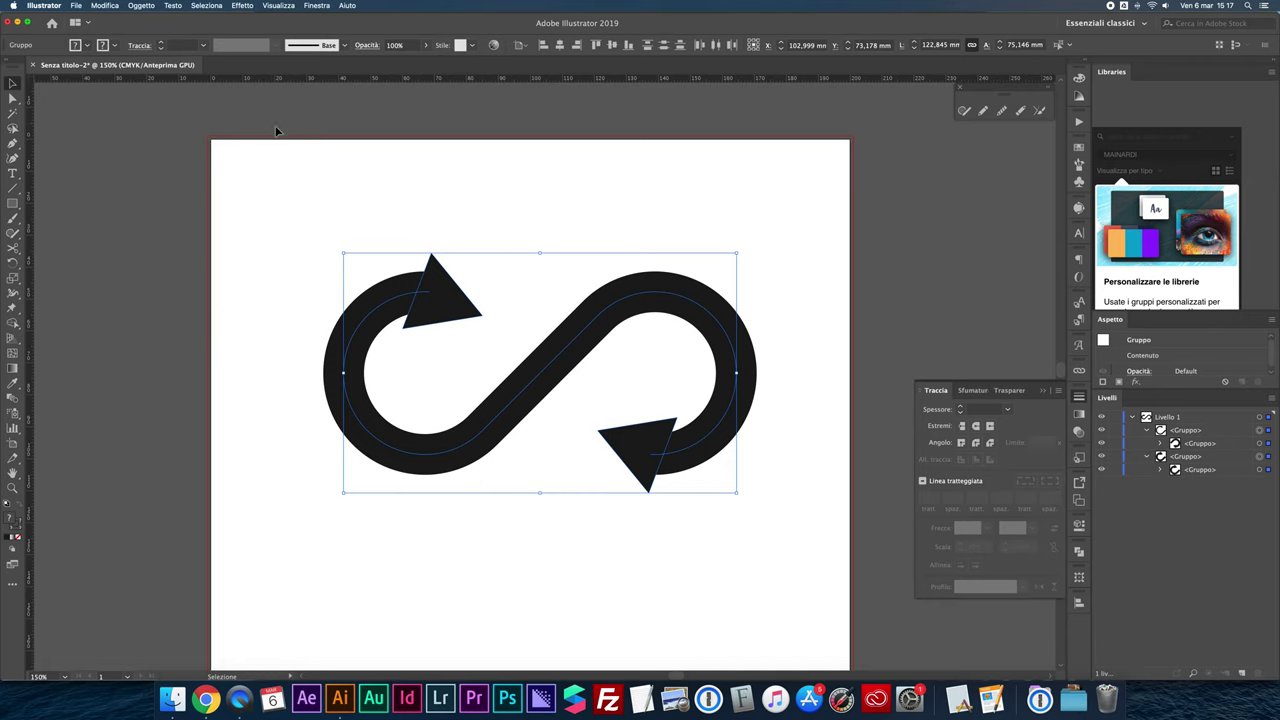
pyautogui.click(147, 6)
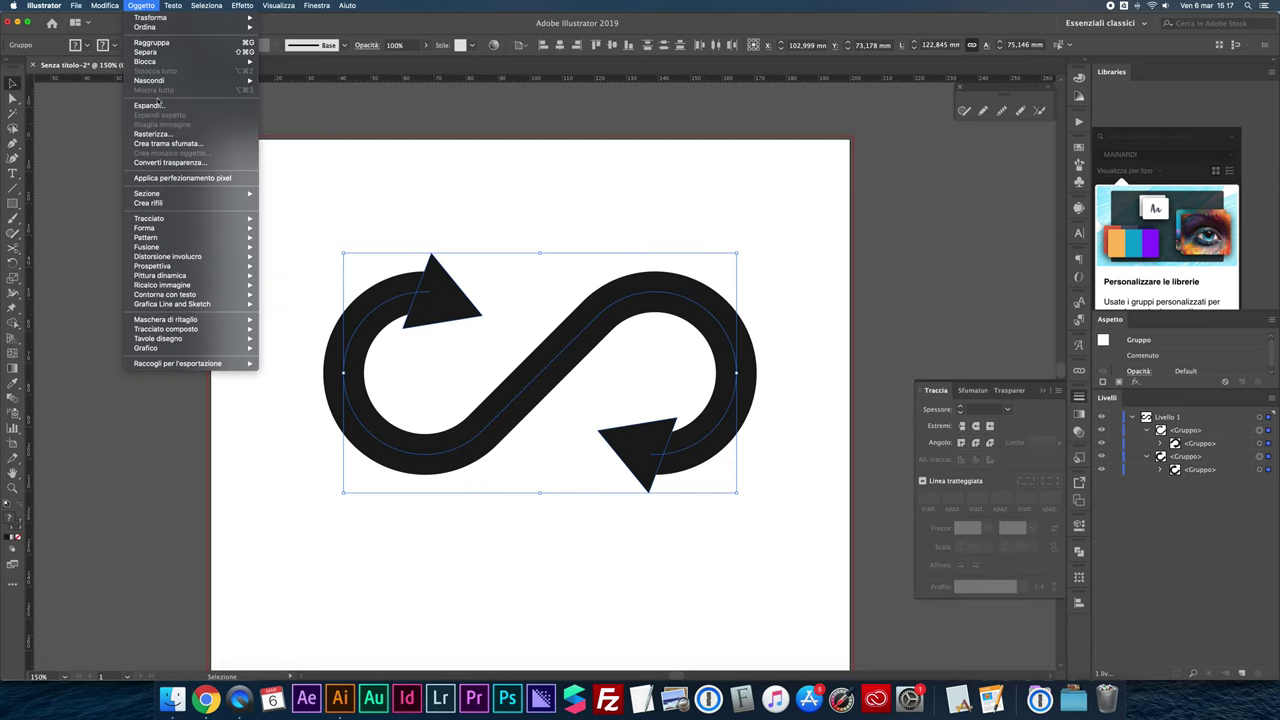
pyautogui.click(160, 105)
pyautogui.press('Return')
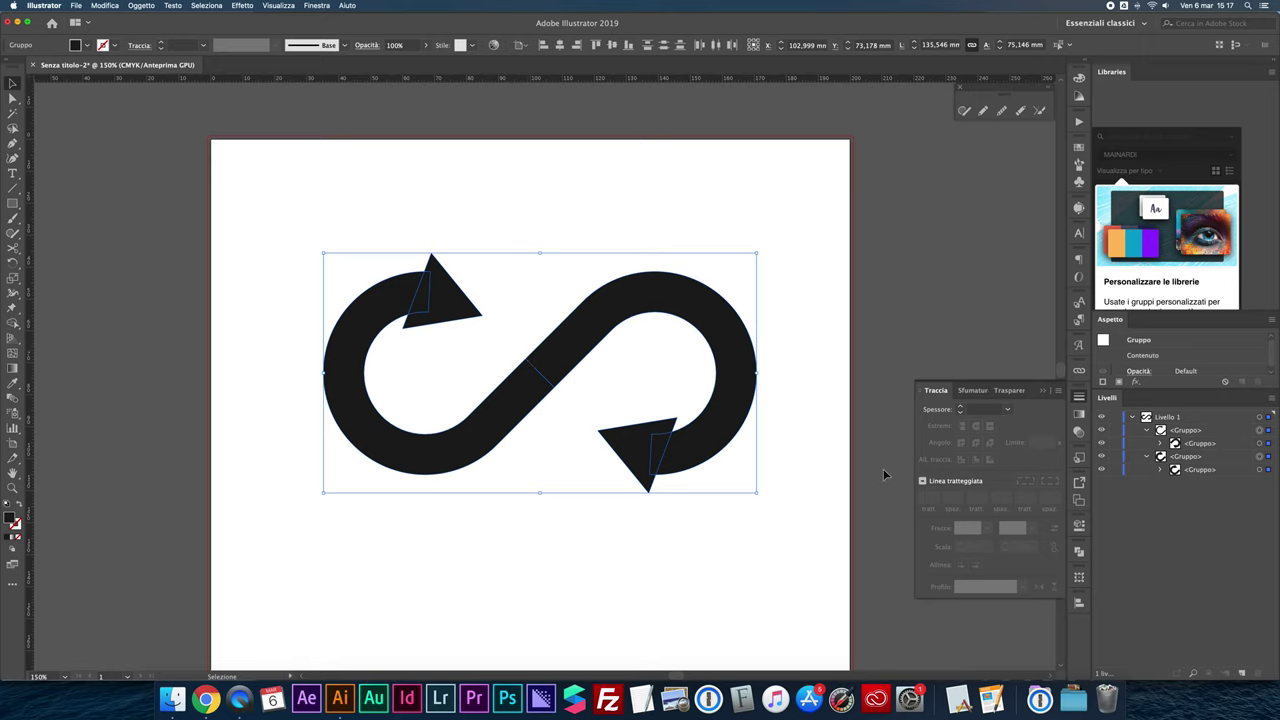
# Step: Unite all the expanded shapes into one path with Pathfinder
pyautogui.click(1079, 551)
pyautogui.click(926, 578)
pyautogui.click(873, 396)
# Step: Align the merged infinity icon to the artboard's horizontal and vertical centre, placing it at X 100 mm
pyautogui.press('super+minus')
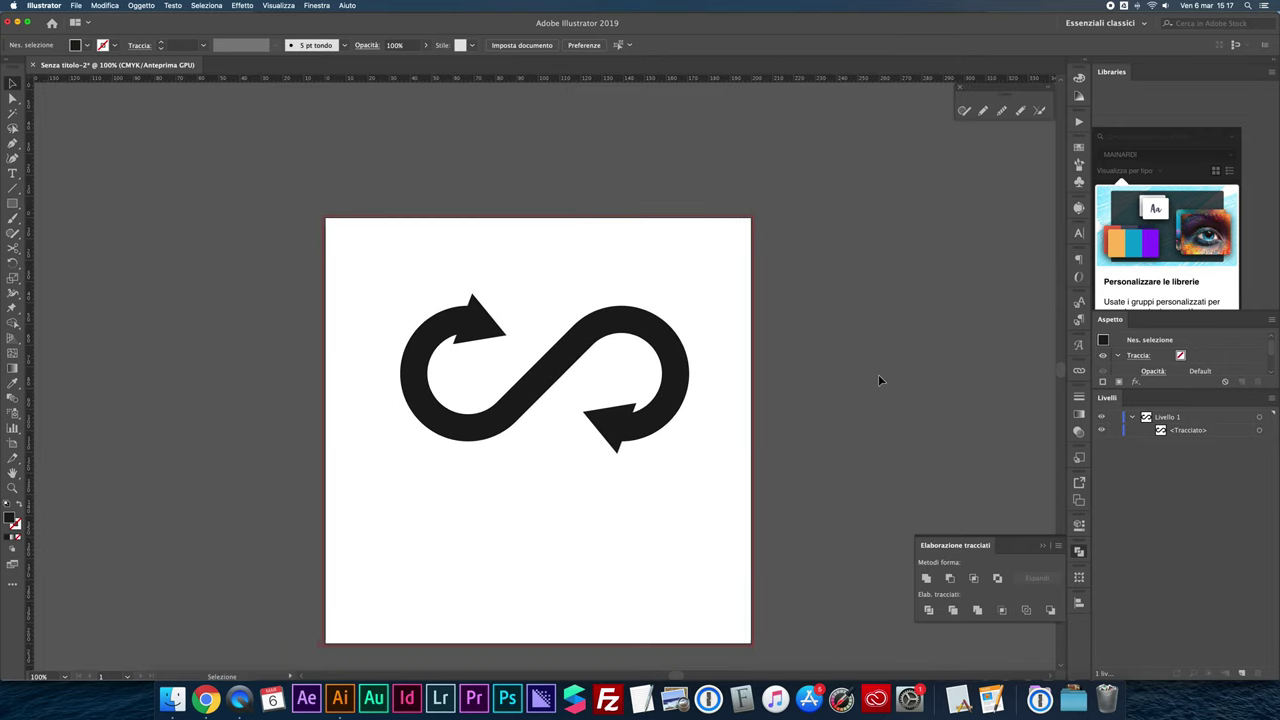
pyautogui.hscroll(-4, 878, 379)
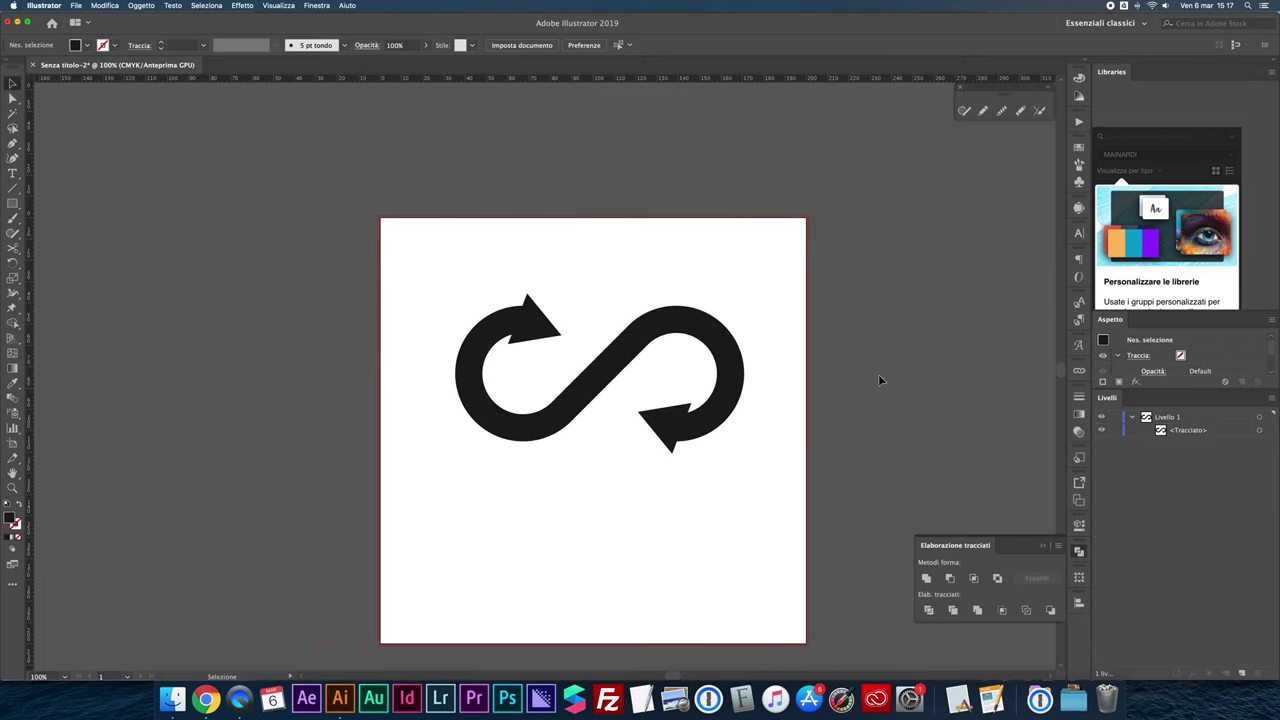
pyautogui.click(735, 362)
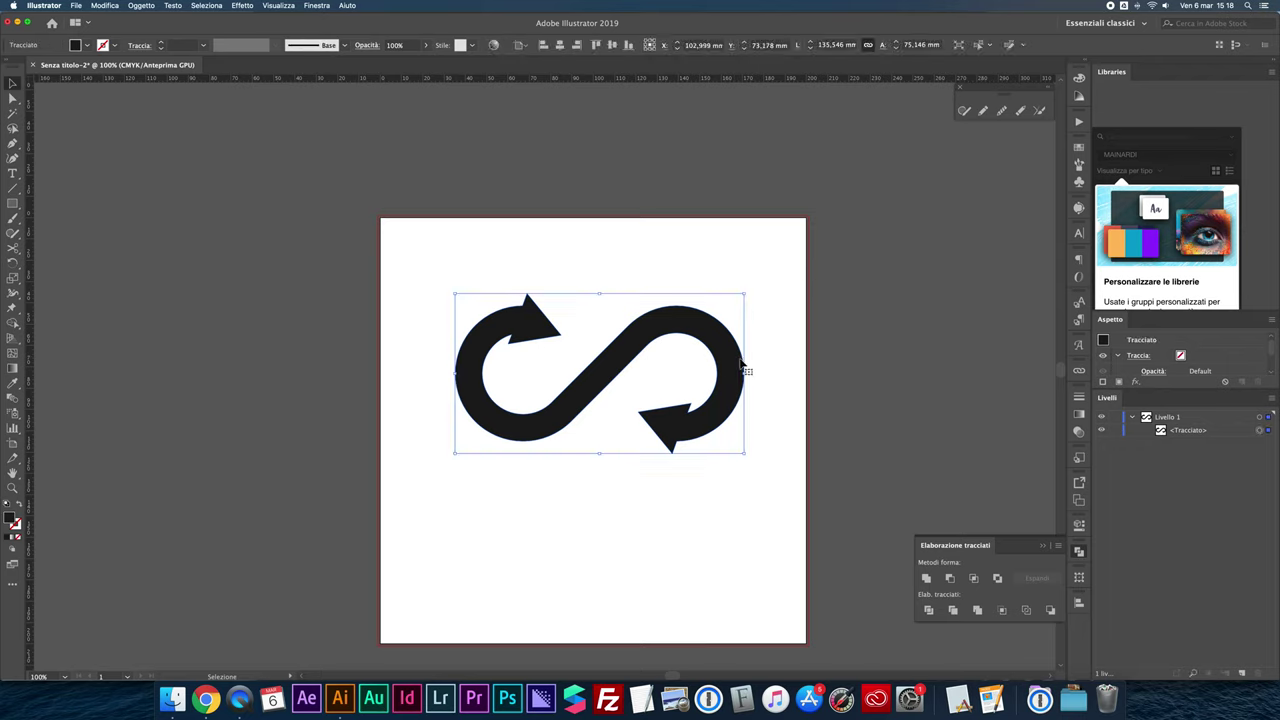
pyautogui.click(559, 45)
pyautogui.click(626, 46)
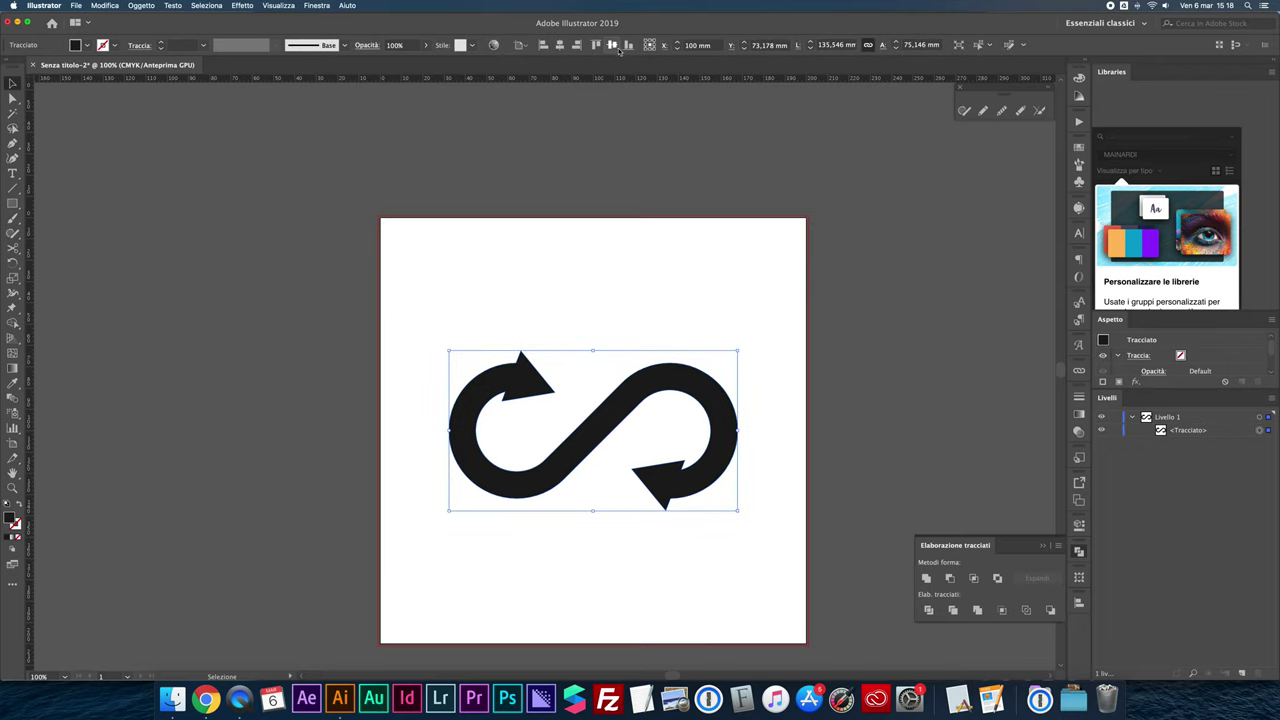